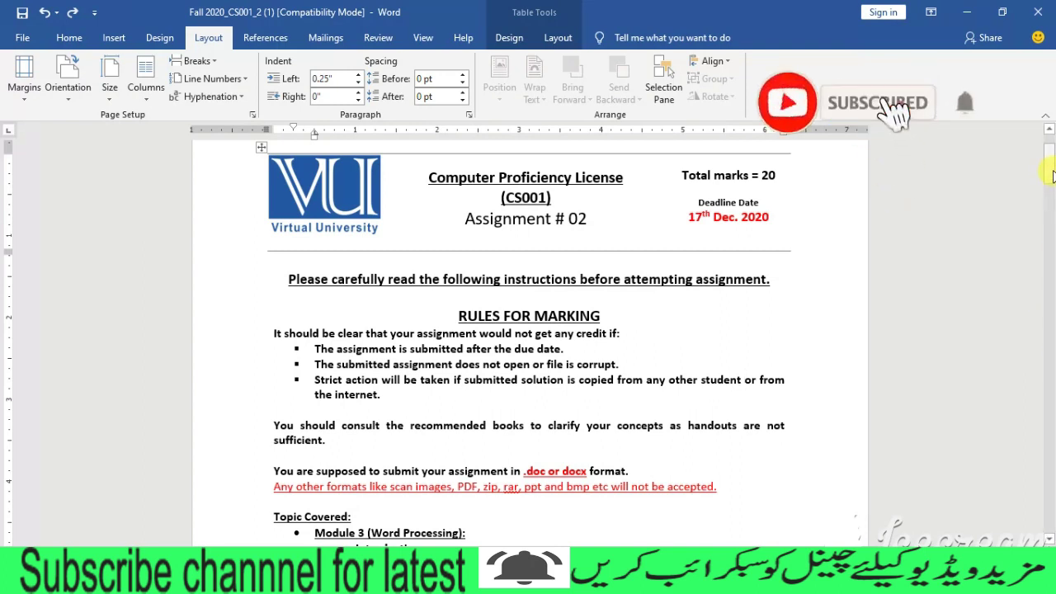
- Scroll past the marking rules and NOTE section to the Questions No 01 shortcut-key table
{"action": "left_click_drag", "start_coordinate": [1050, 170], "coordinate": [1049, 201]}
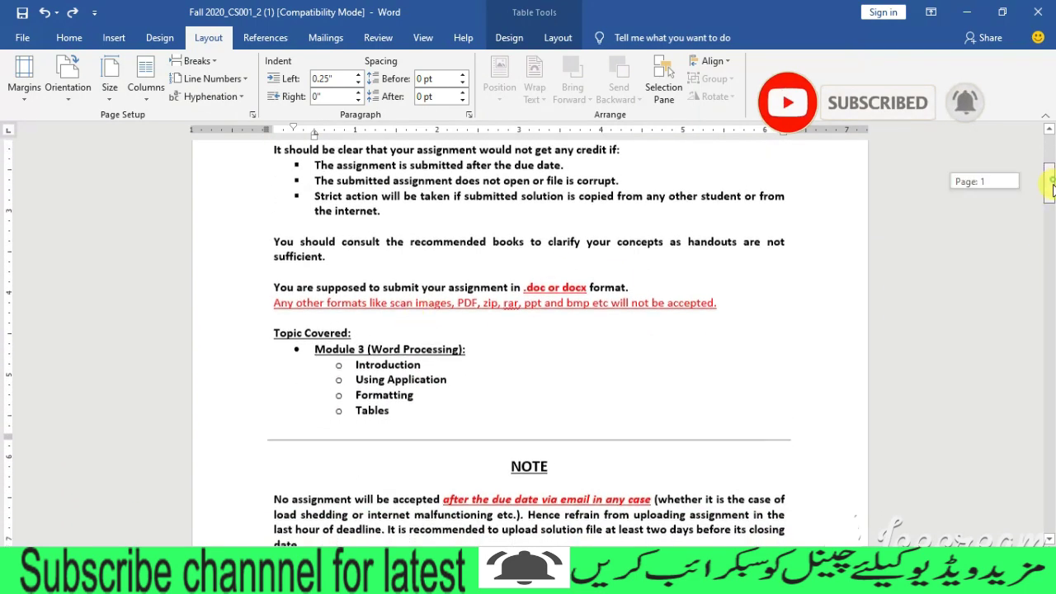
{"action": "left_click_drag", "start_coordinate": [1051, 202], "coordinate": [1051, 211]}
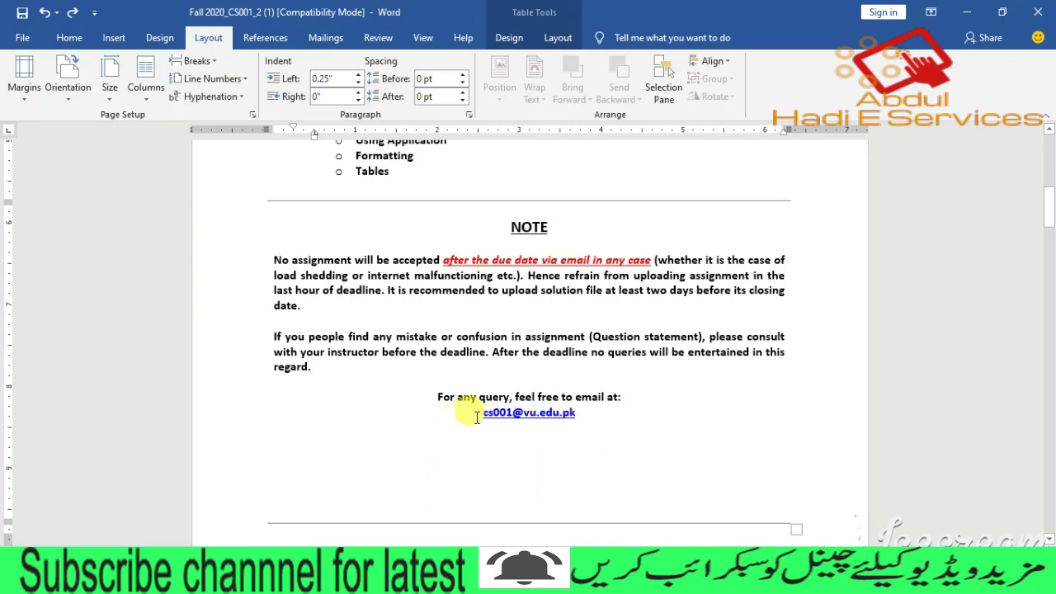
{"action": "left_click_drag", "start_coordinate": [477, 418], "coordinate": [589, 414]}
{"action": "left_click", "coordinate": [660, 426]}
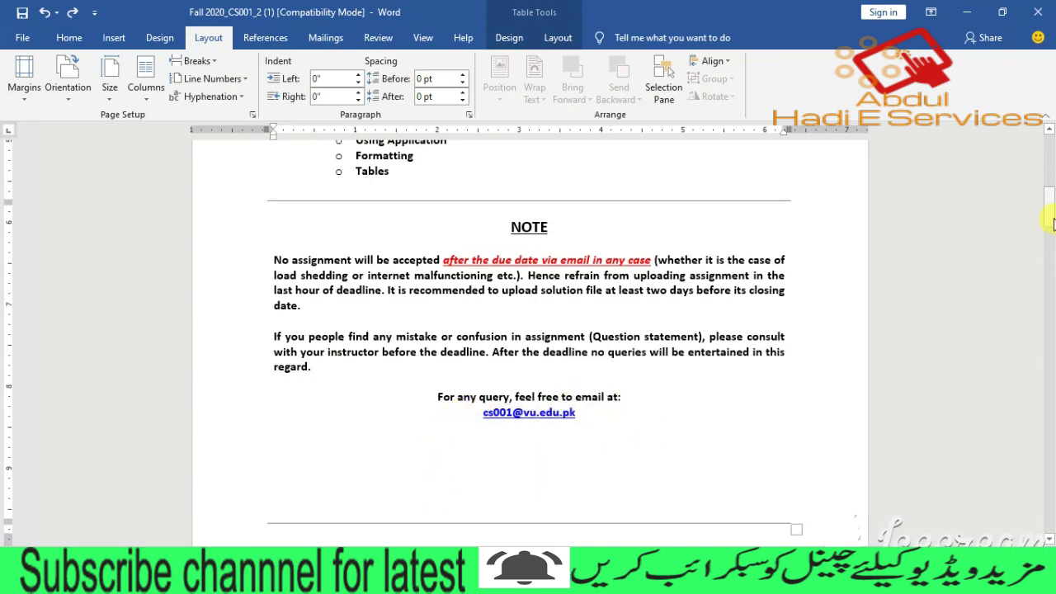
{"action": "left_click_drag", "start_coordinate": [1053, 223], "coordinate": [1053, 266]}
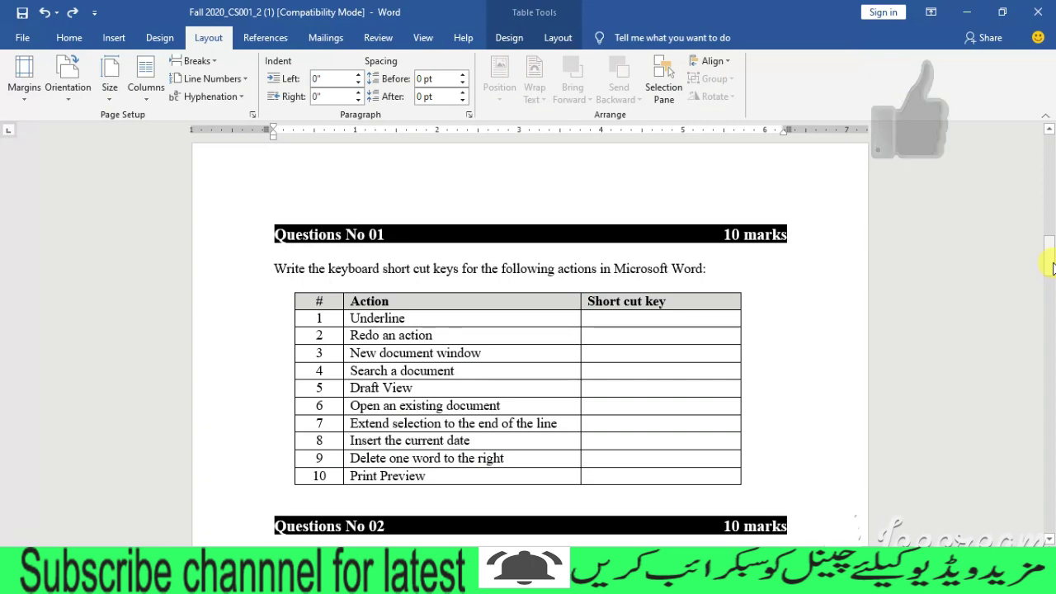
{"action": "left_click_drag", "start_coordinate": [1052, 266], "coordinate": [1050, 283]}
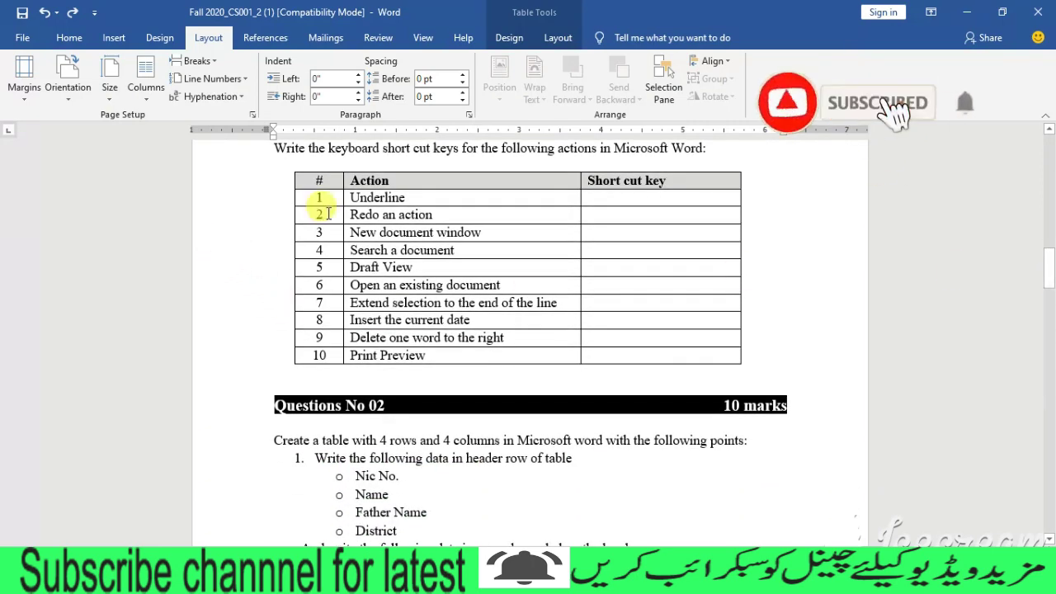
{"action": "left_click", "coordinate": [628, 201]}
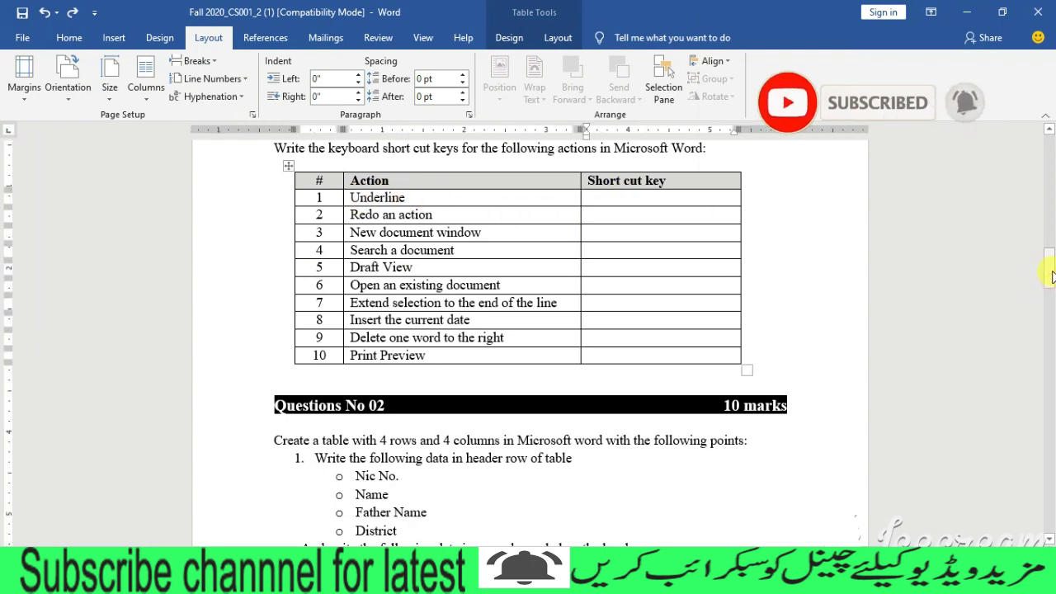
{"action": "left_click_drag", "start_coordinate": [1053, 277], "coordinate": [1050, 297]}
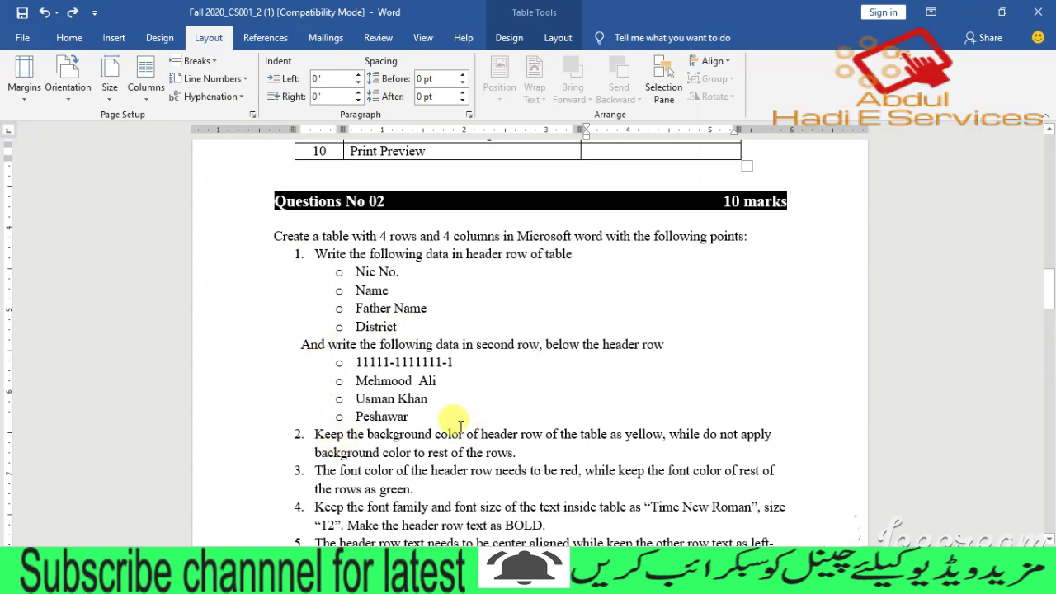
{"action": "left_click_drag", "start_coordinate": [1050, 291], "coordinate": [1050, 297]}
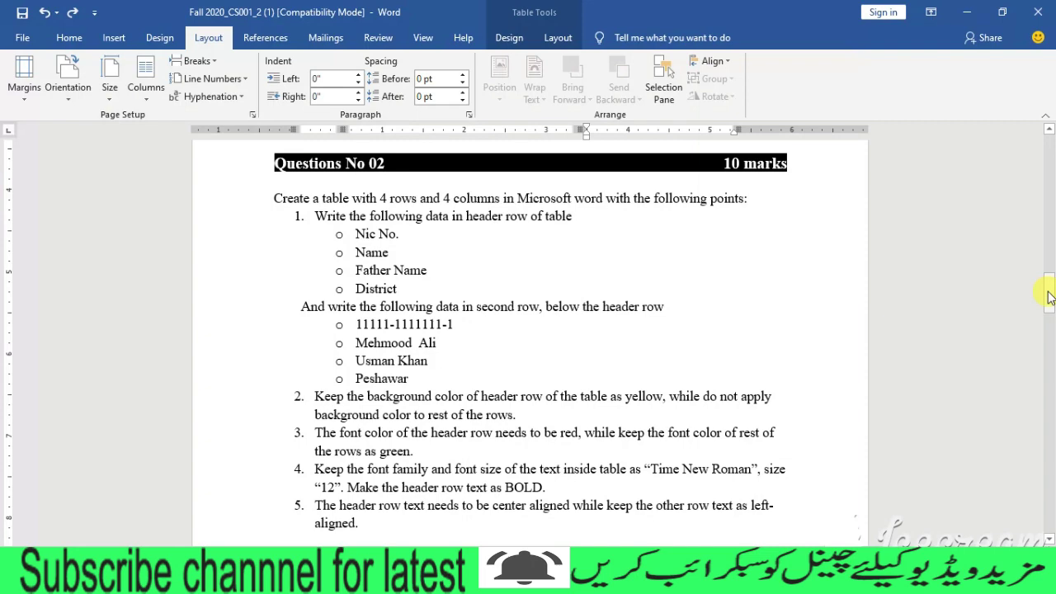
{"action": "left_click_drag", "start_coordinate": [1051, 297], "coordinate": [1051, 257]}
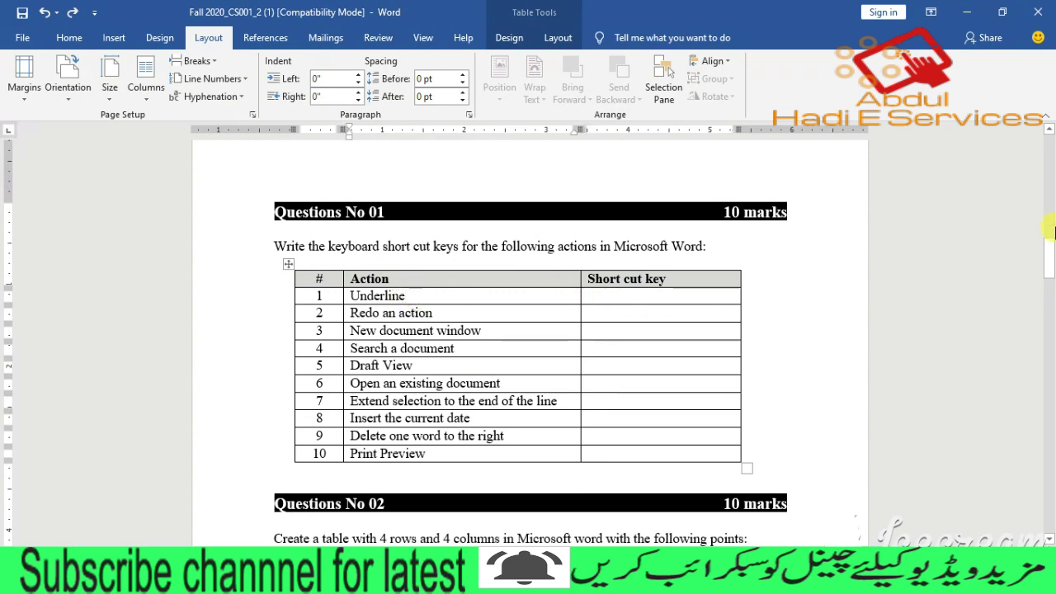
- Underline 'the keyboard' in the Question 01 sentence with Ctrl+U
{"action": "left_click_drag", "start_coordinate": [1051, 257], "coordinate": [1048, 356]}
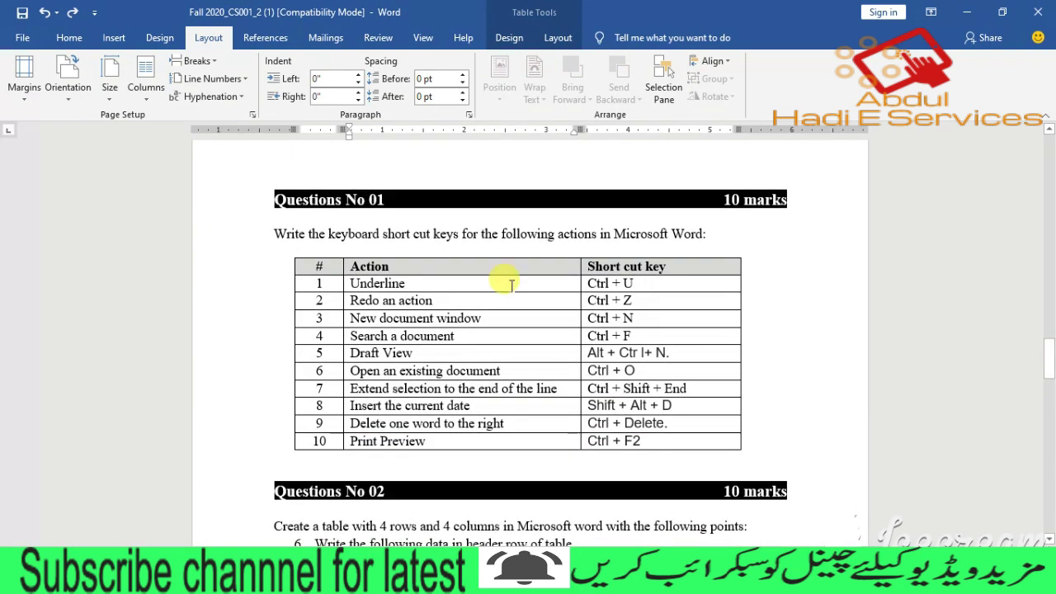
{"action": "left_click", "coordinate": [652, 285]}
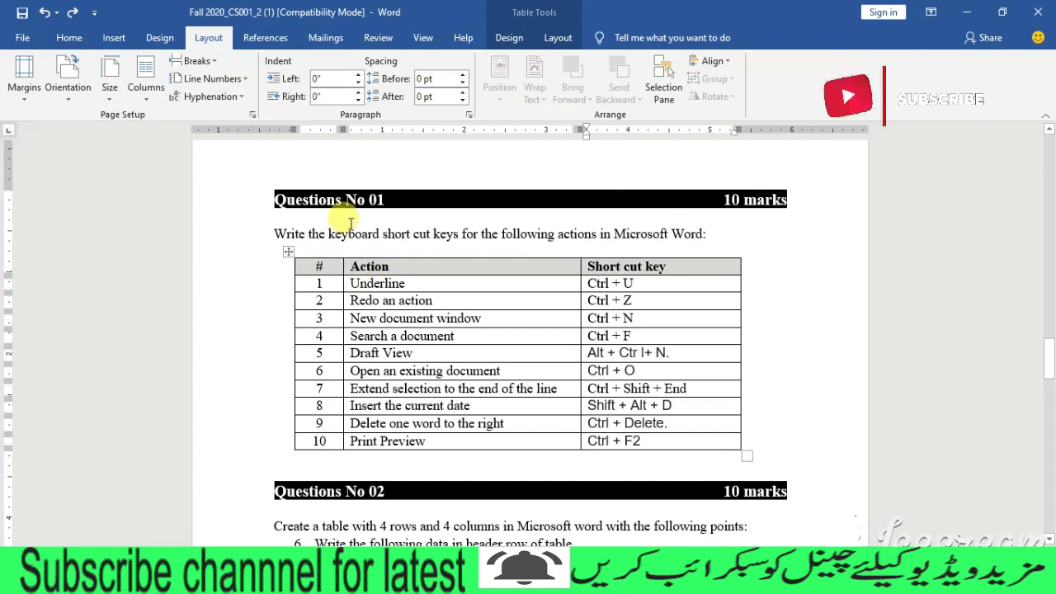
{"action": "left_click_drag", "start_coordinate": [309, 235], "coordinate": [380, 235]}
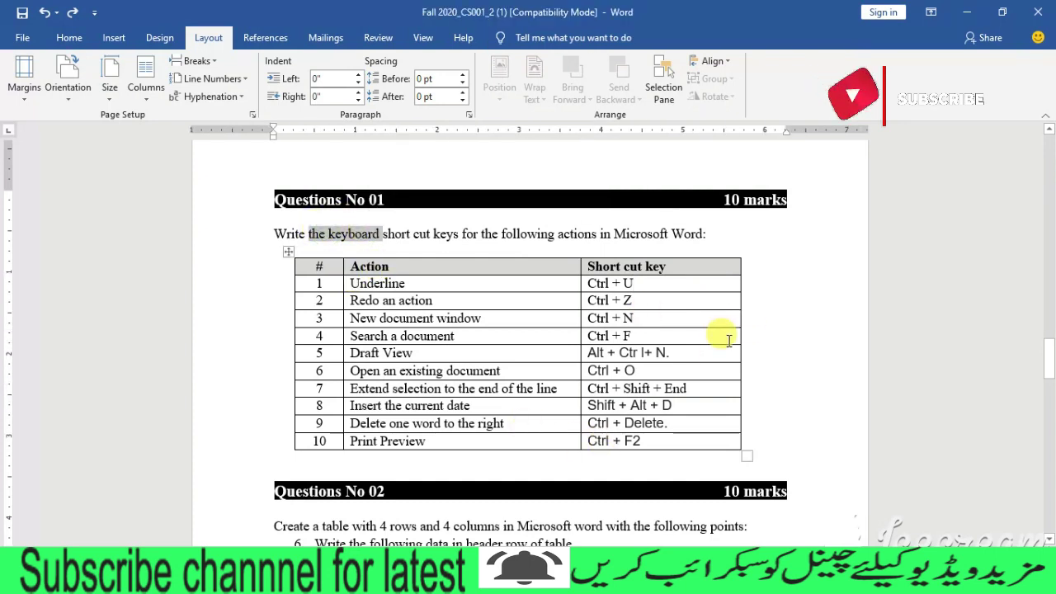
{"action": "left_click", "coordinate": [395, 234]}
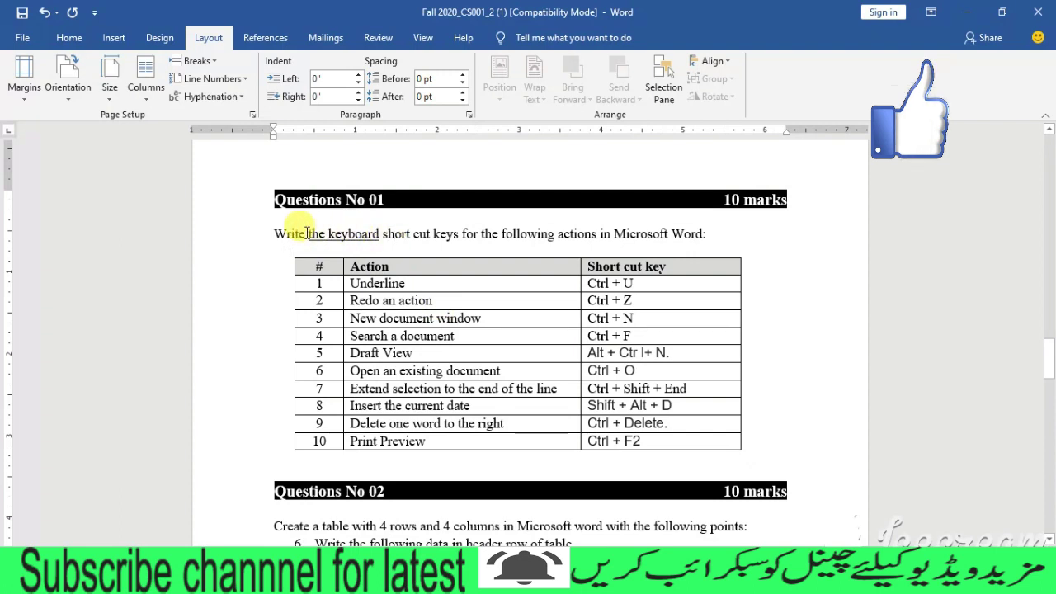
{"action": "left_click_drag", "start_coordinate": [308, 234], "coordinate": [380, 235]}
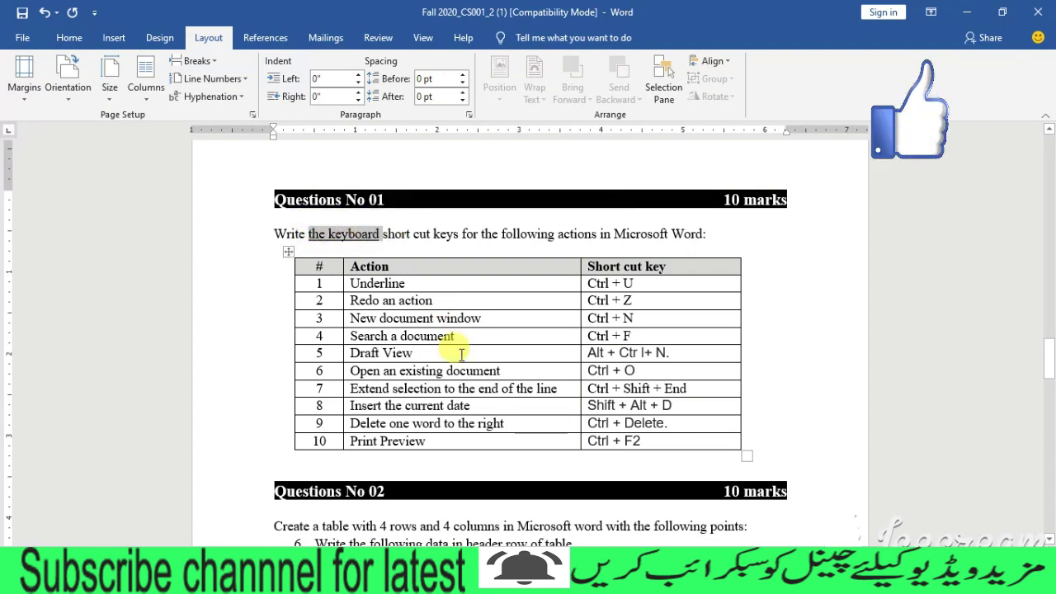
{"action": "left_click", "coordinate": [351, 247]}
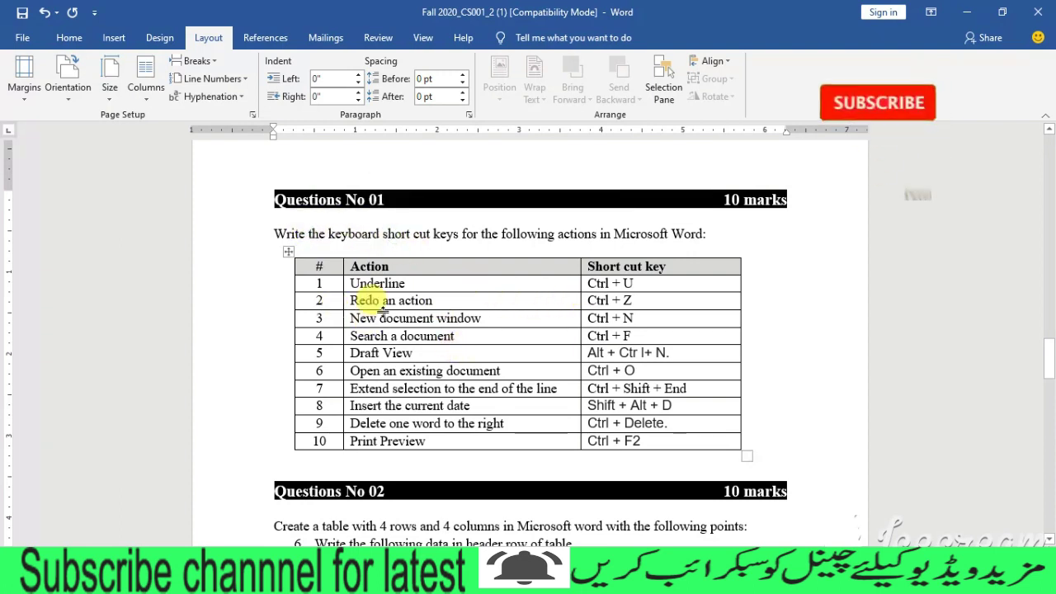
{"action": "left_click", "coordinate": [495, 320]}
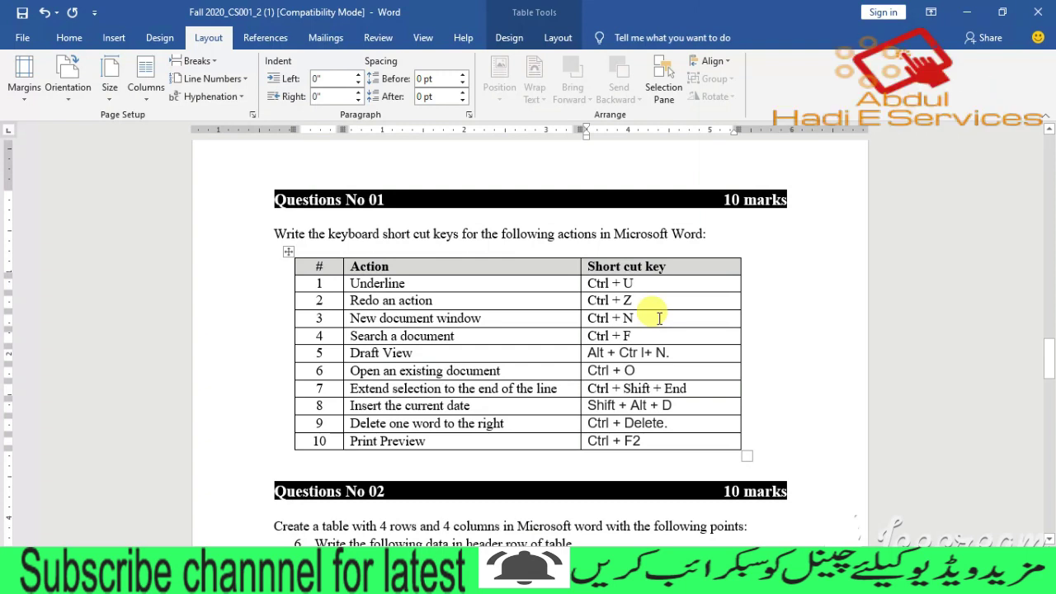
{"action": "left_click", "coordinate": [426, 235]}
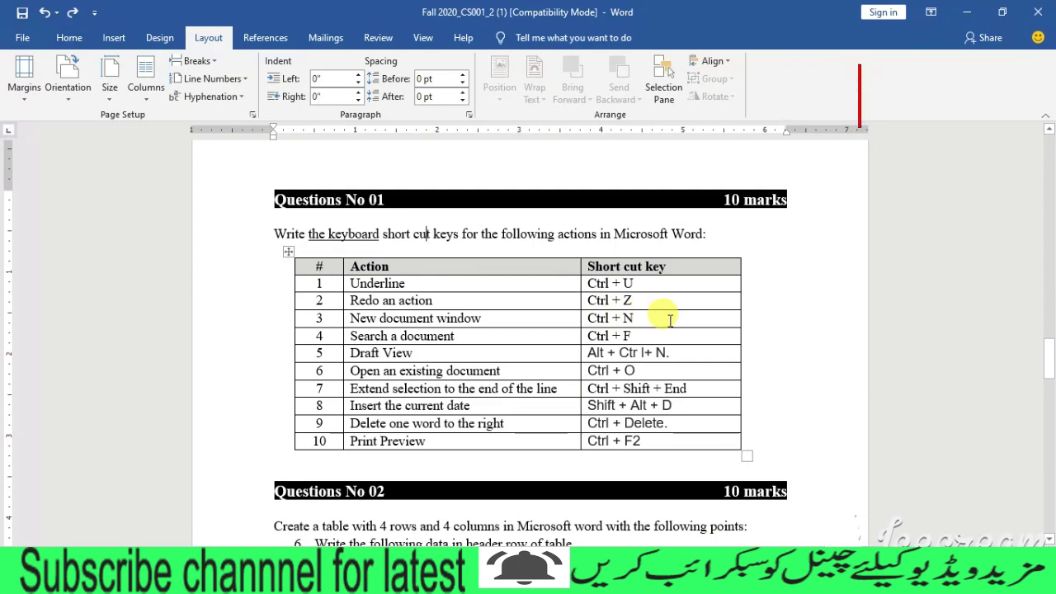
- Create and close a blank document, then bring up the Open page of recent documents
{"action": "key", "text": "ctrl+n"}
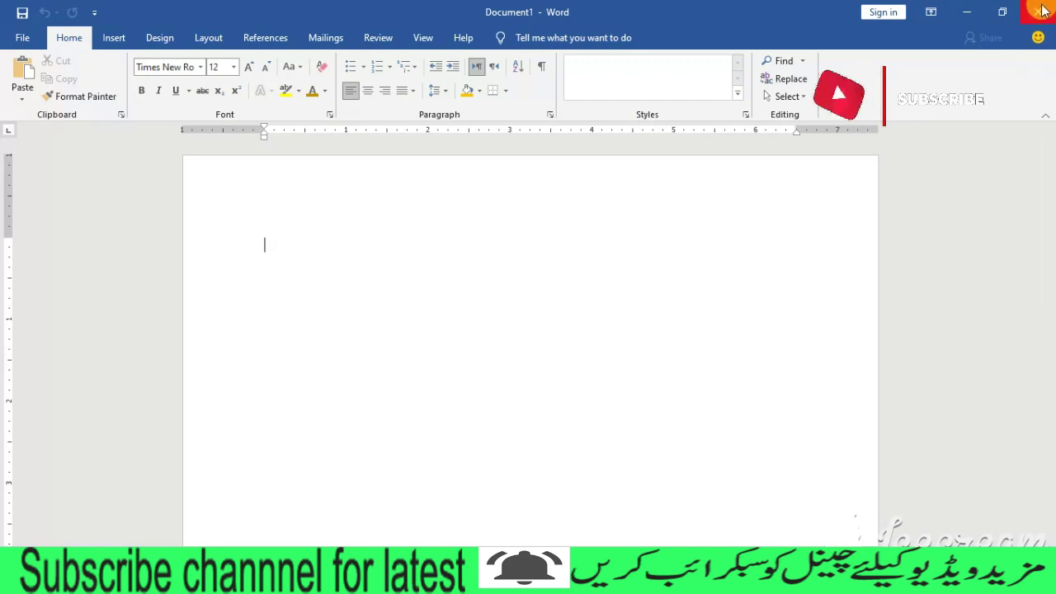
{"action": "key", "text": "ctrl+w"}
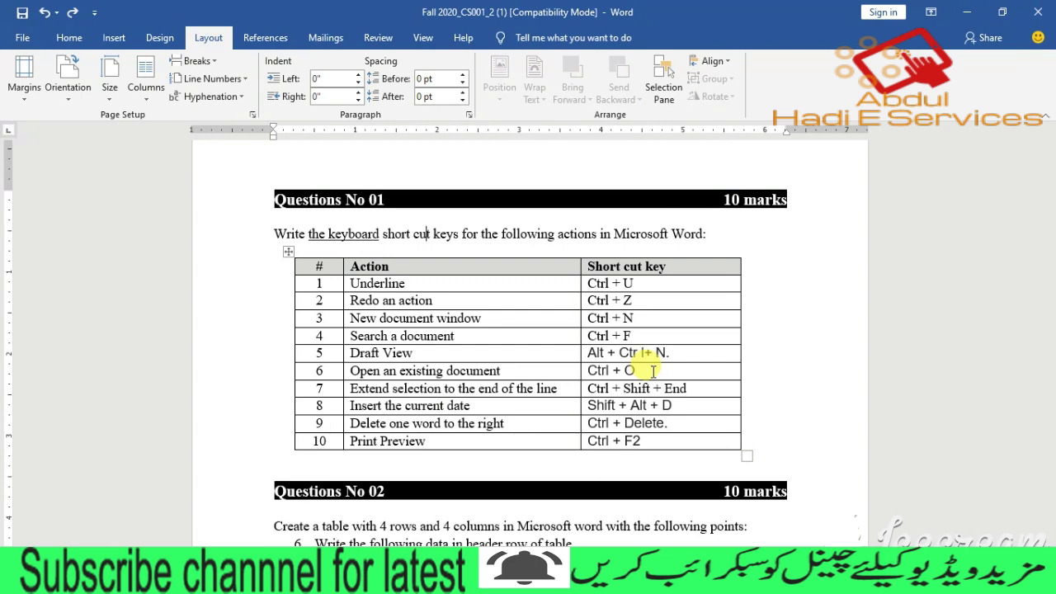
{"action": "key", "text": "ctrl+o"}
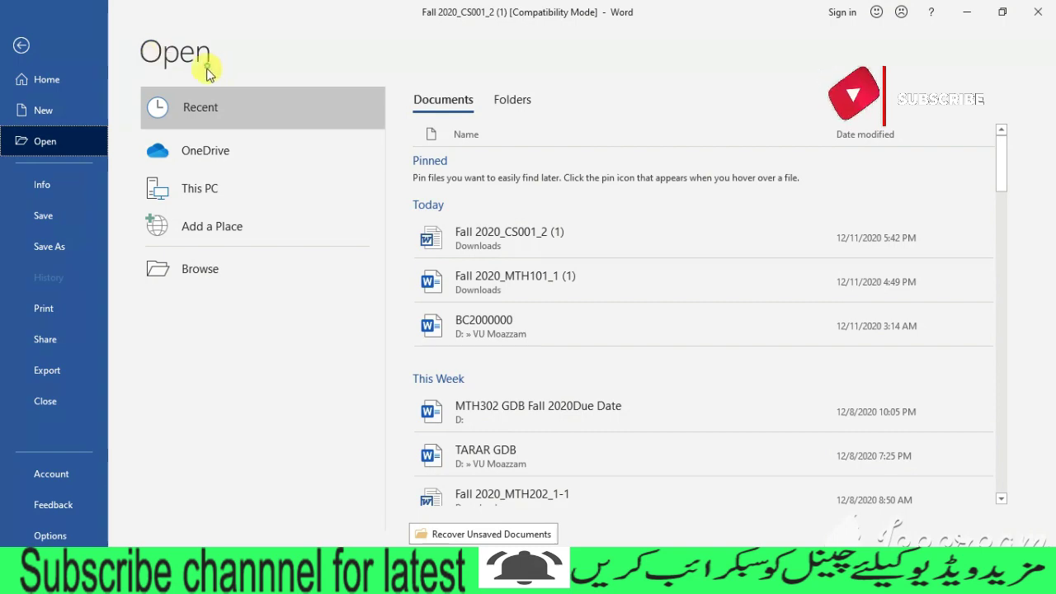
- Go back from the Open page to the assignment document
{"action": "left_click", "coordinate": [20, 45]}
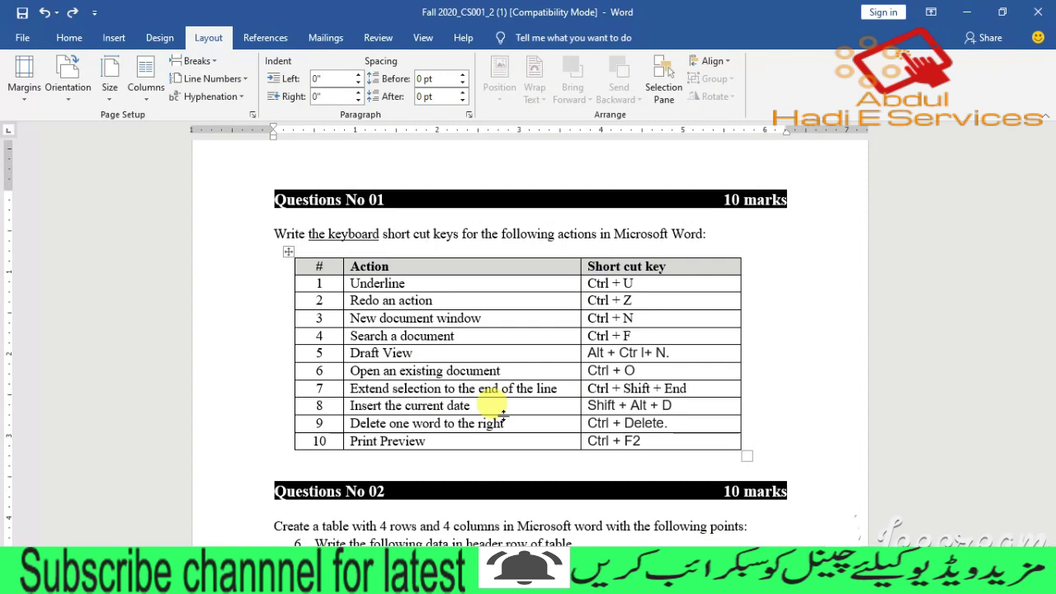
{"action": "key", "text": "ctrl+F2"}
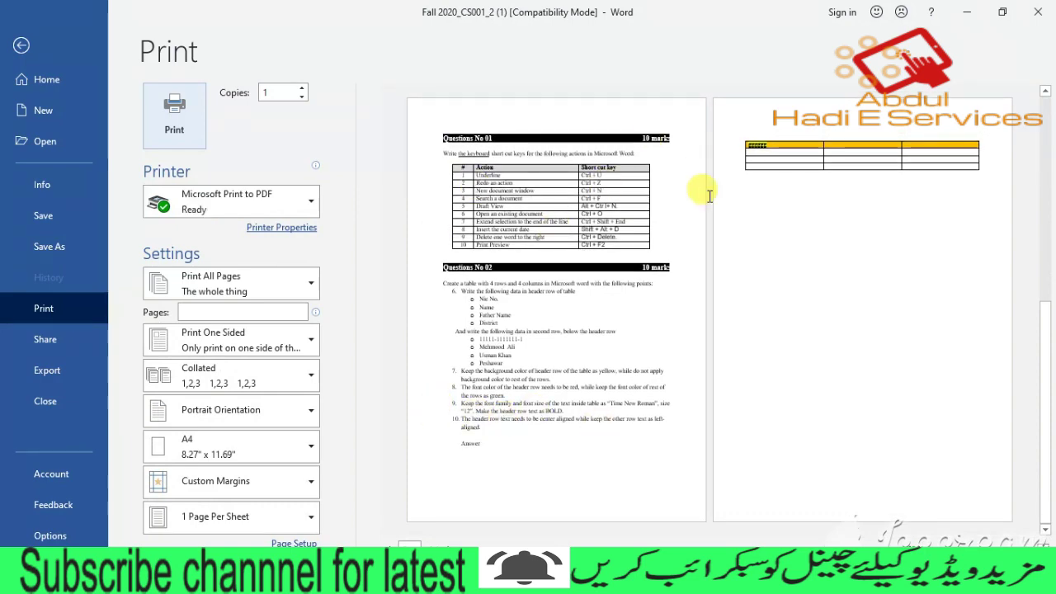
{"action": "key", "text": "Escape"}
{"action": "key", "text": "ctrl+F2"}
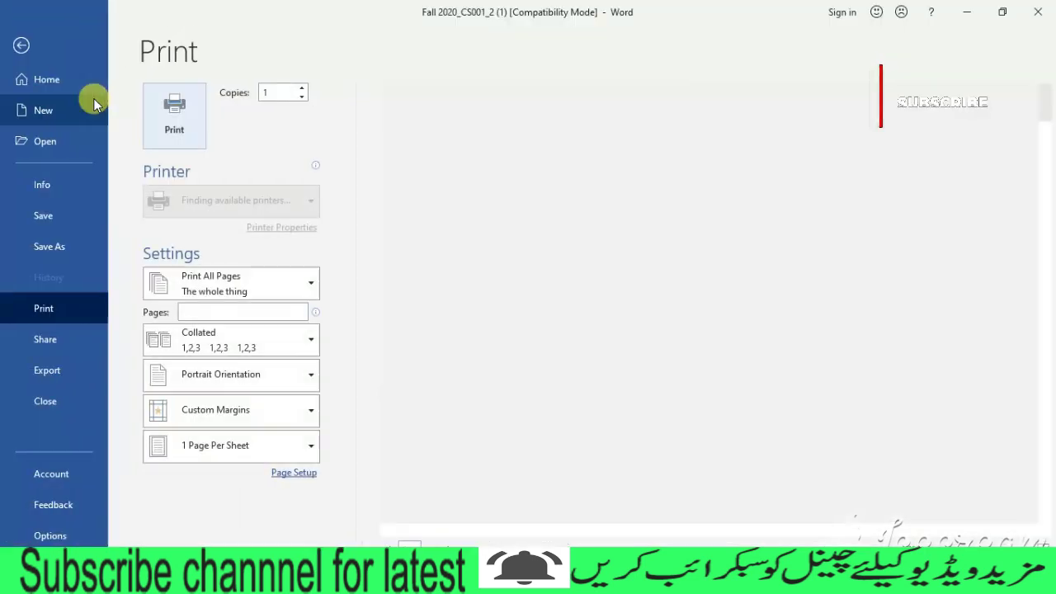
{"action": "left_click", "coordinate": [25, 40]}
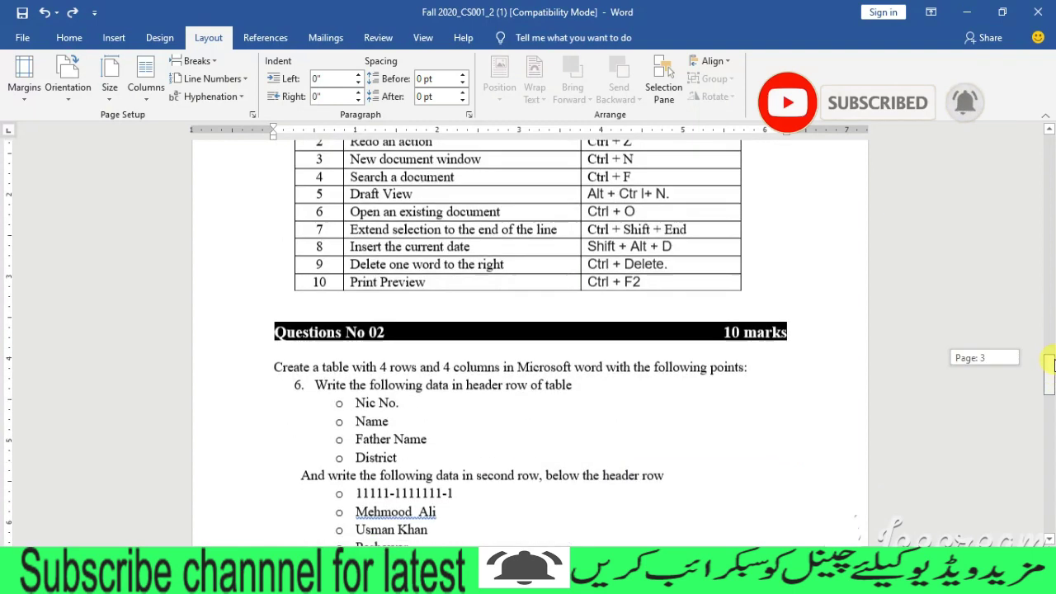
- Read Question No 02's requirement for a 4-row by 4-column table
{"action": "left_click_drag", "start_coordinate": [1050, 361], "coordinate": [1049, 397]}
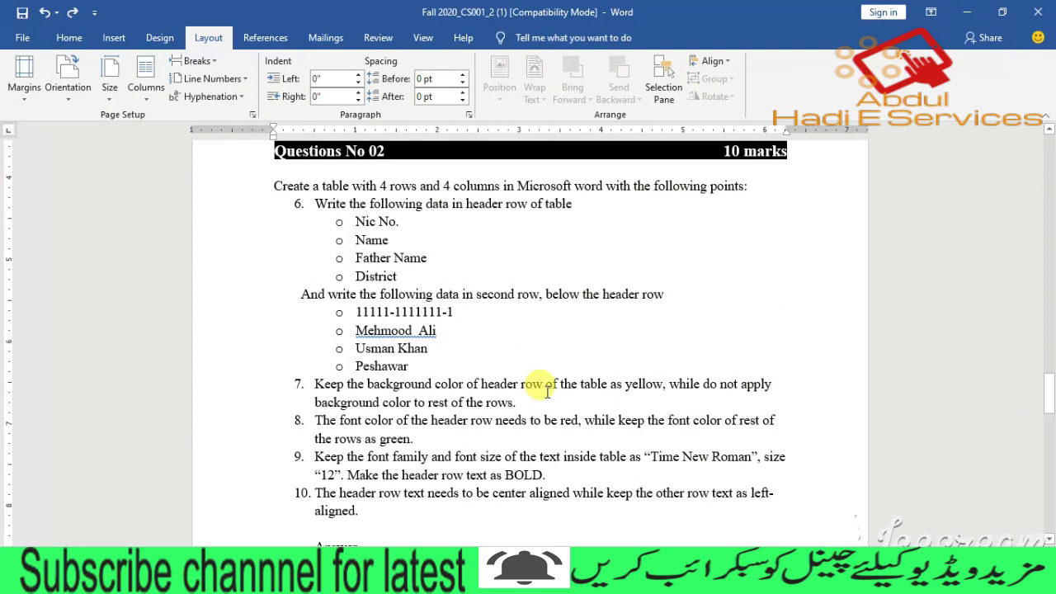
{"action": "left_click_drag", "start_coordinate": [276, 186], "coordinate": [345, 188]}
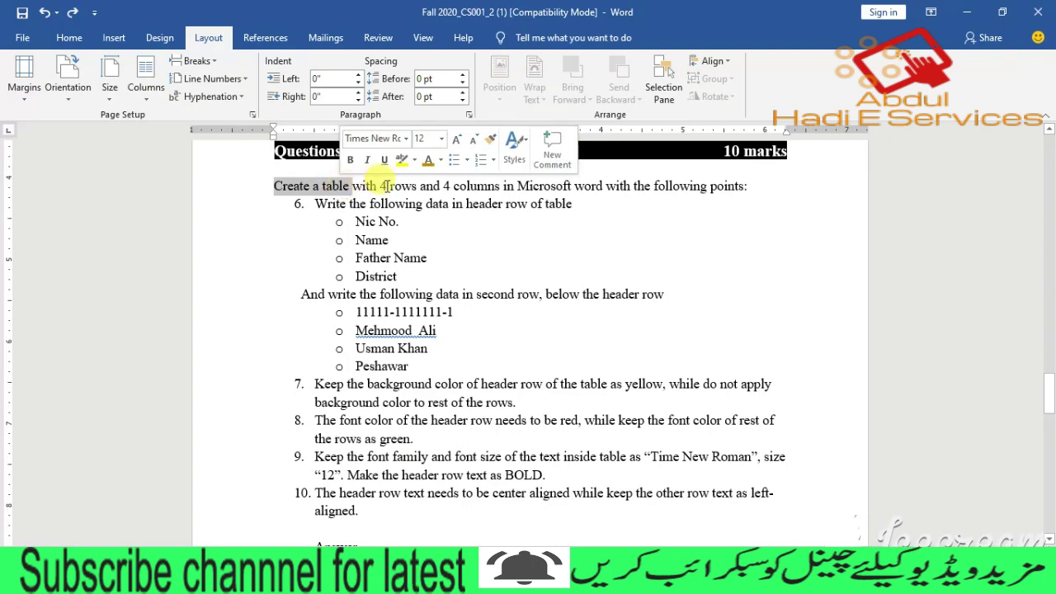
{"action": "left_click_drag", "start_coordinate": [380, 185], "coordinate": [463, 186]}
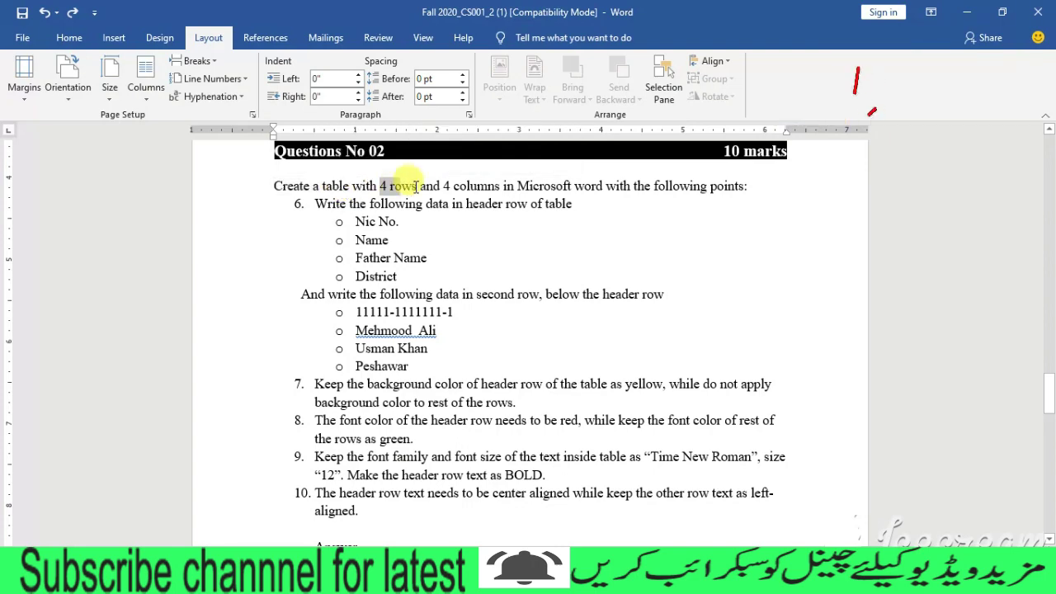
{"action": "left_click", "coordinate": [498, 185]}
{"action": "scroll", "coordinate": [728, 446], "scroll_direction": "down", "scroll_amount": 7}
{"action": "scroll", "coordinate": [728, 447], "scroll_direction": "down", "scroll_amount": 3}
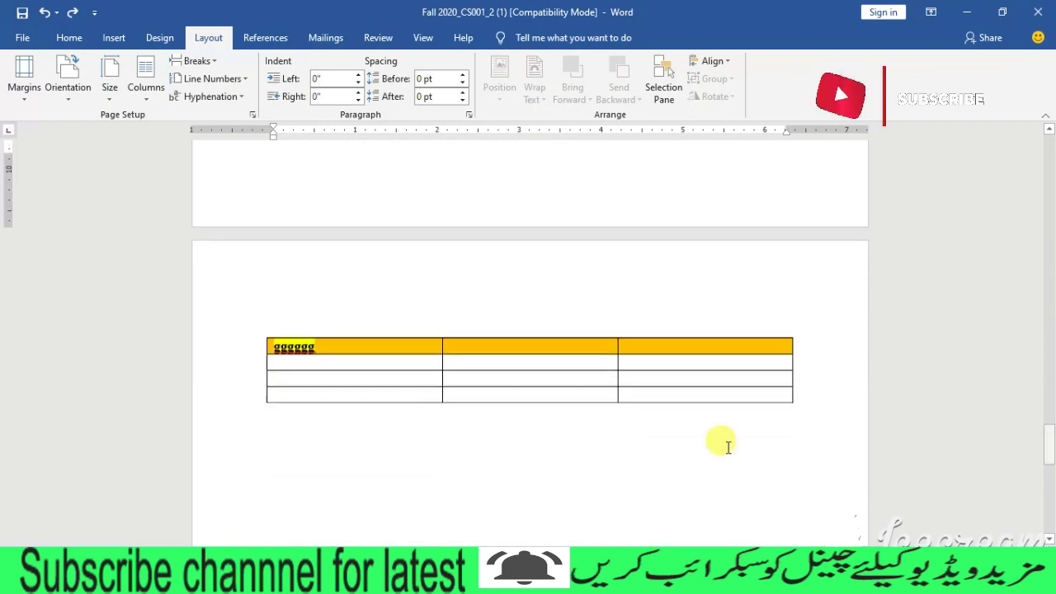
- Clear the old yellow-header table's text, then cut the whole table
{"action": "left_click", "coordinate": [410, 365]}
{"action": "left_click", "coordinate": [261, 329]}
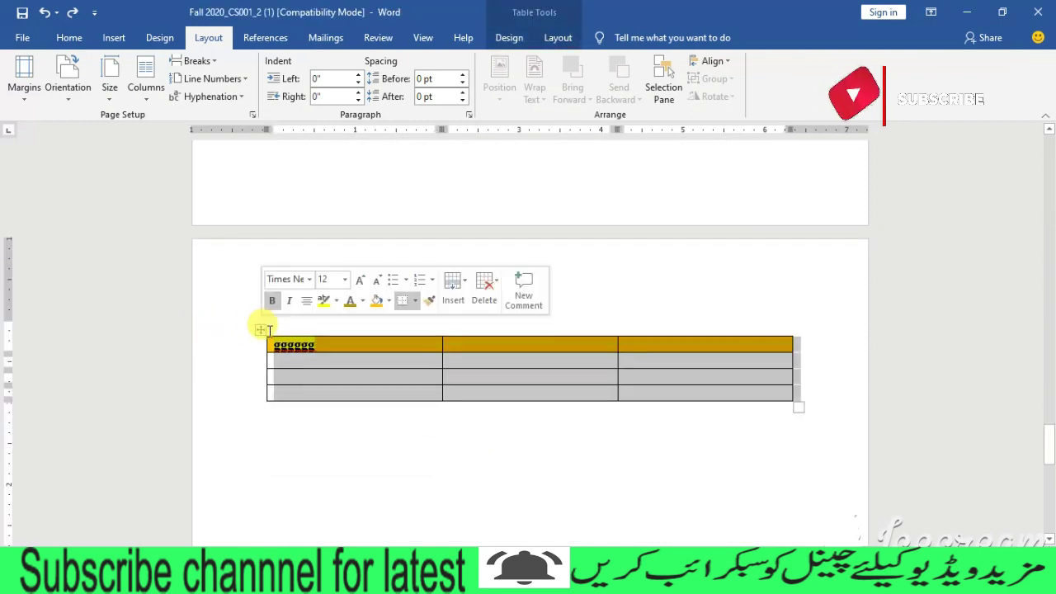
{"action": "key", "text": "Delete"}
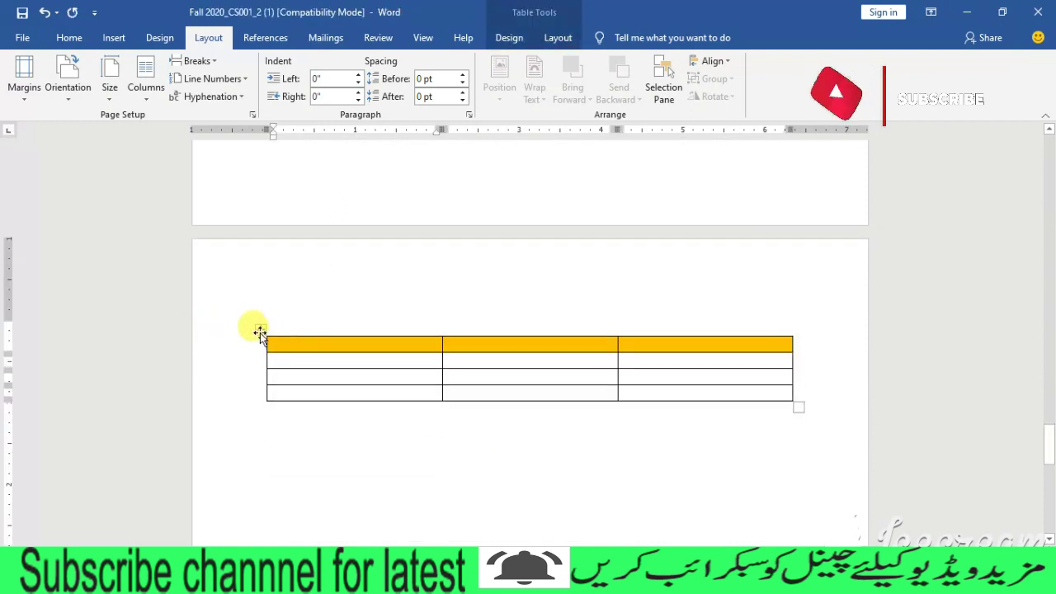
{"action": "left_click", "coordinate": [260, 332]}
{"action": "right_click", "coordinate": [260, 331]}
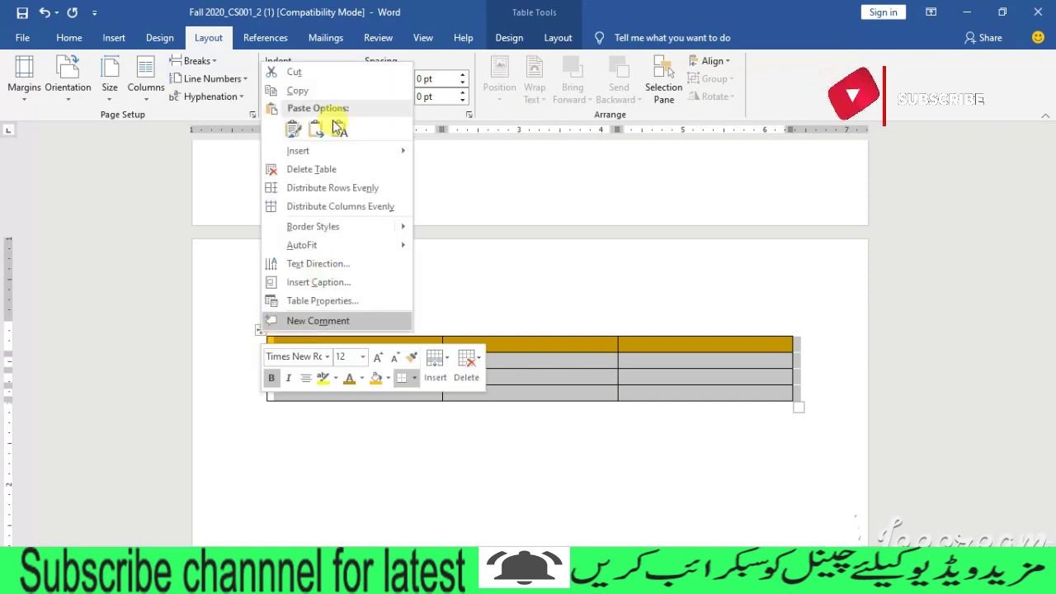
{"action": "left_click", "coordinate": [324, 73]}
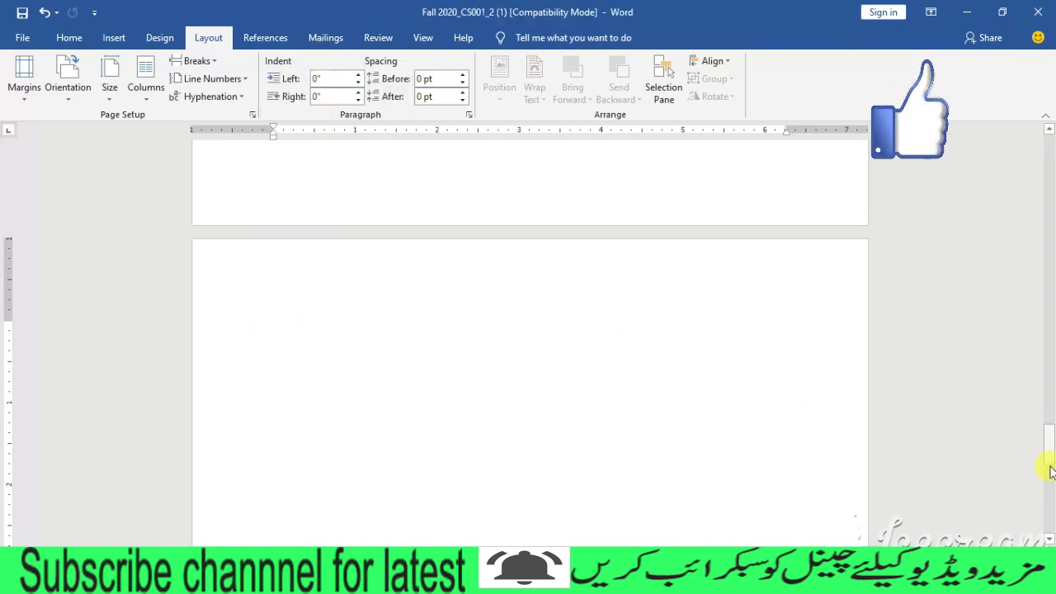
- Place the cursor at the top of the now-blank page
{"action": "left_click_drag", "start_coordinate": [1048, 435], "coordinate": [1050, 399]}
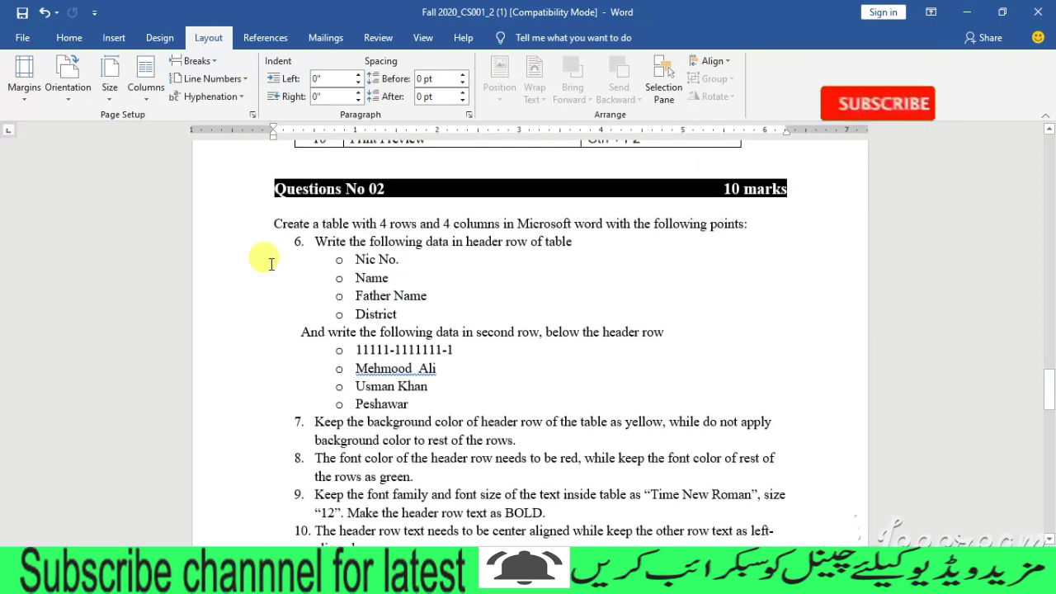
{"action": "left_click_drag", "start_coordinate": [274, 222], "coordinate": [507, 223]}
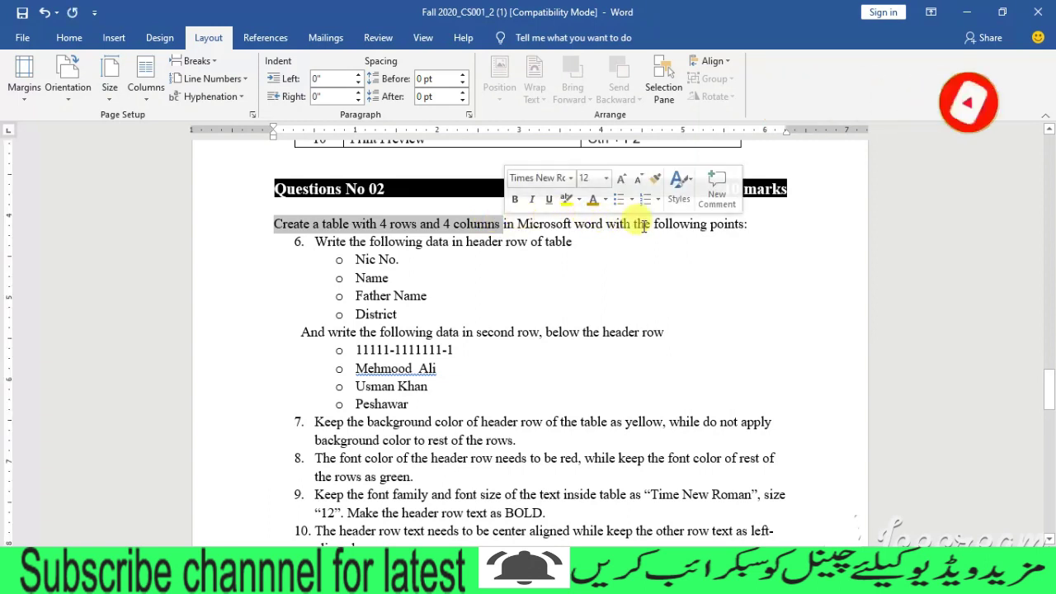
{"action": "left_click", "coordinate": [345, 224]}
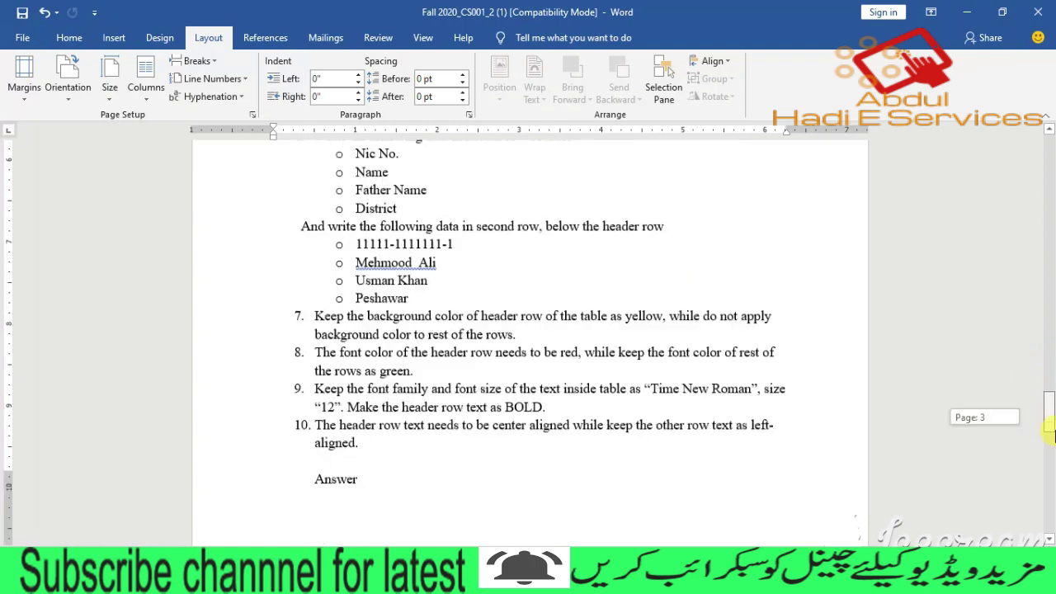
{"action": "left_click_drag", "start_coordinate": [1051, 399], "coordinate": [1050, 450]}
{"action": "left_click", "coordinate": [322, 380]}
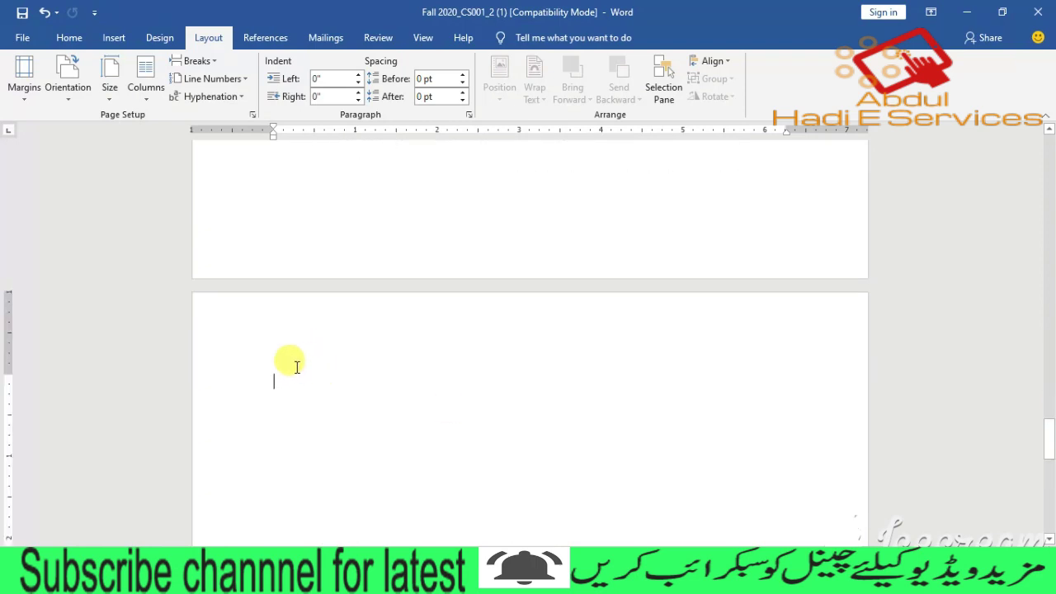
- Insert an empty table with 4 columns and 4 rows using Insert Table
{"action": "left_click", "coordinate": [110, 39]}
{"action": "left_click", "coordinate": [108, 98]}
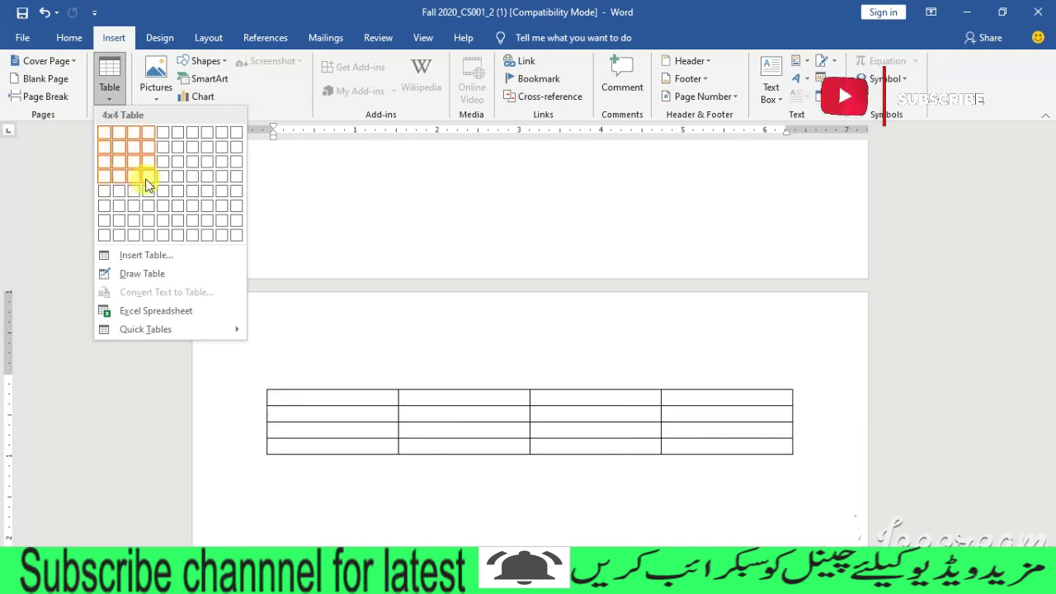
{"action": "left_click", "coordinate": [163, 256]}
{"action": "type", "text": "4"}
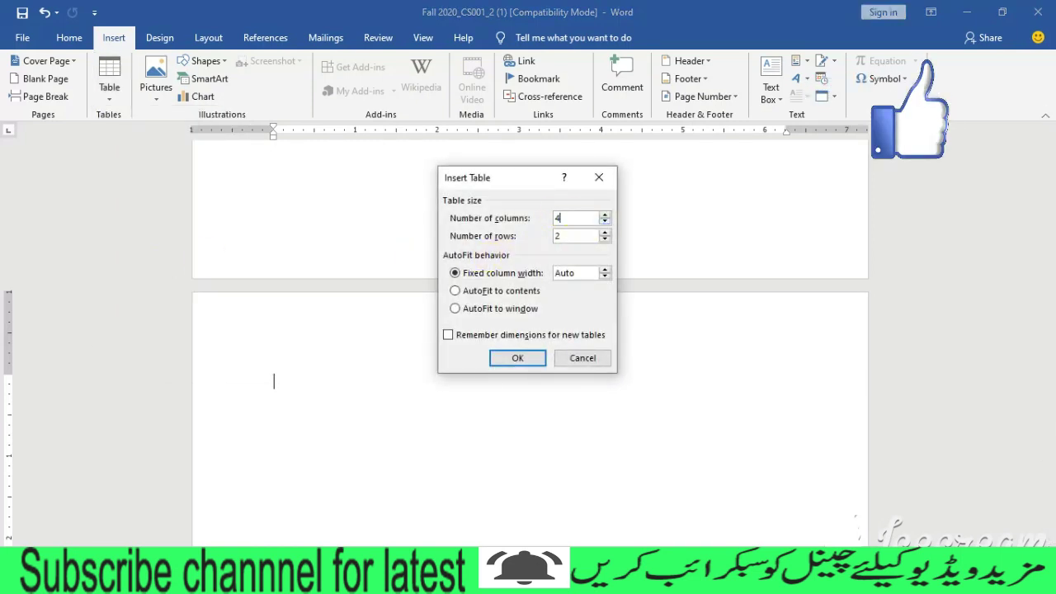
{"action": "key", "text": "Tab"}
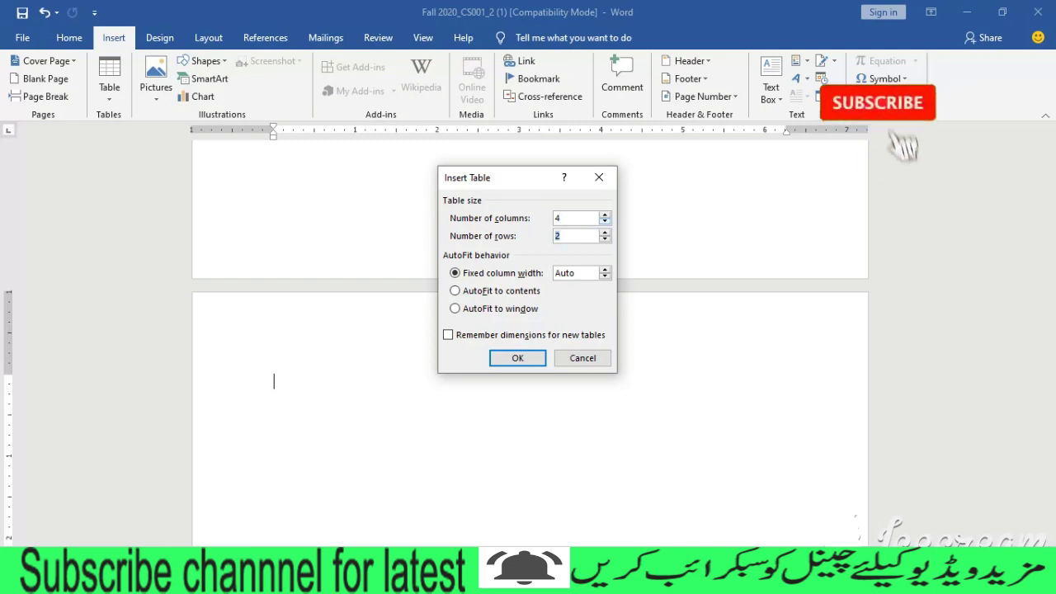
{"action": "type", "text": "4"}
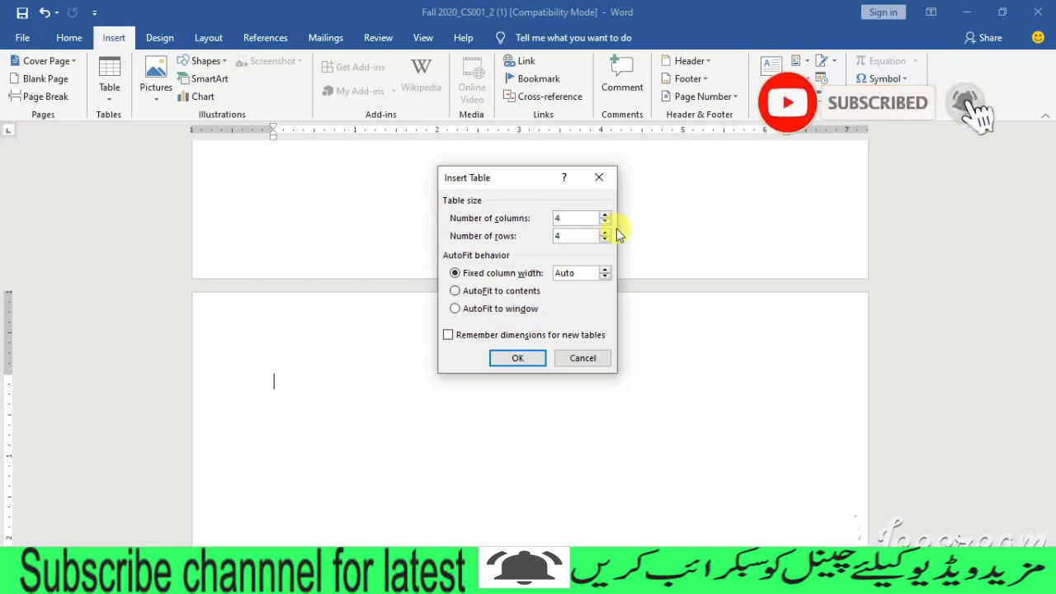
{"action": "left_click", "coordinate": [514, 358]}
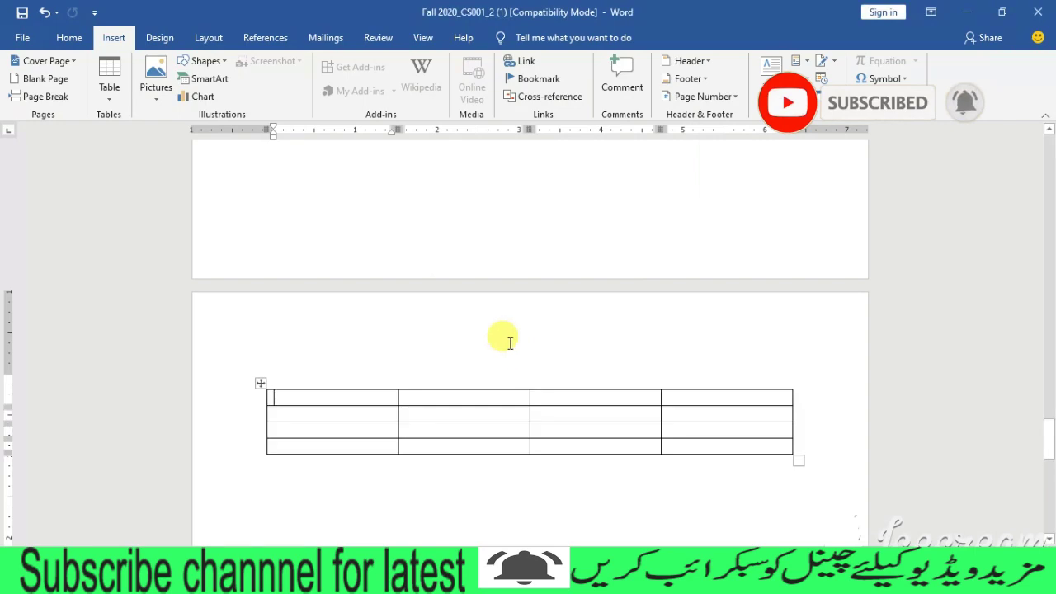
{"action": "left_click_drag", "start_coordinate": [1046, 425], "coordinate": [1050, 389]}
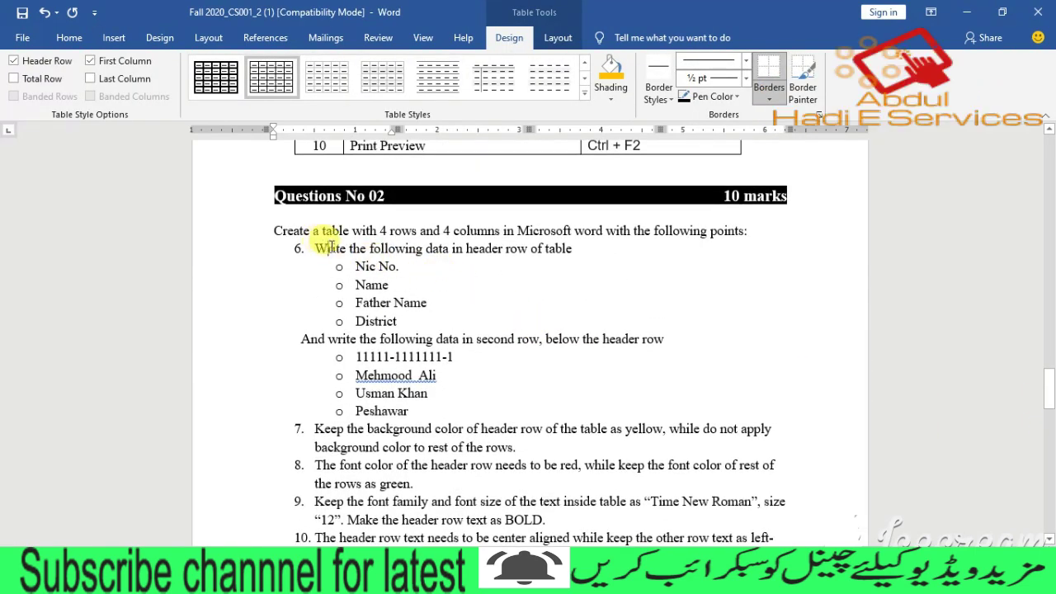
- Copy 'Nic No' from item 6 into the table's first header cell
{"action": "left_click_drag", "start_coordinate": [315, 248], "coordinate": [559, 248]}
{"action": "left_click", "coordinate": [555, 248]}
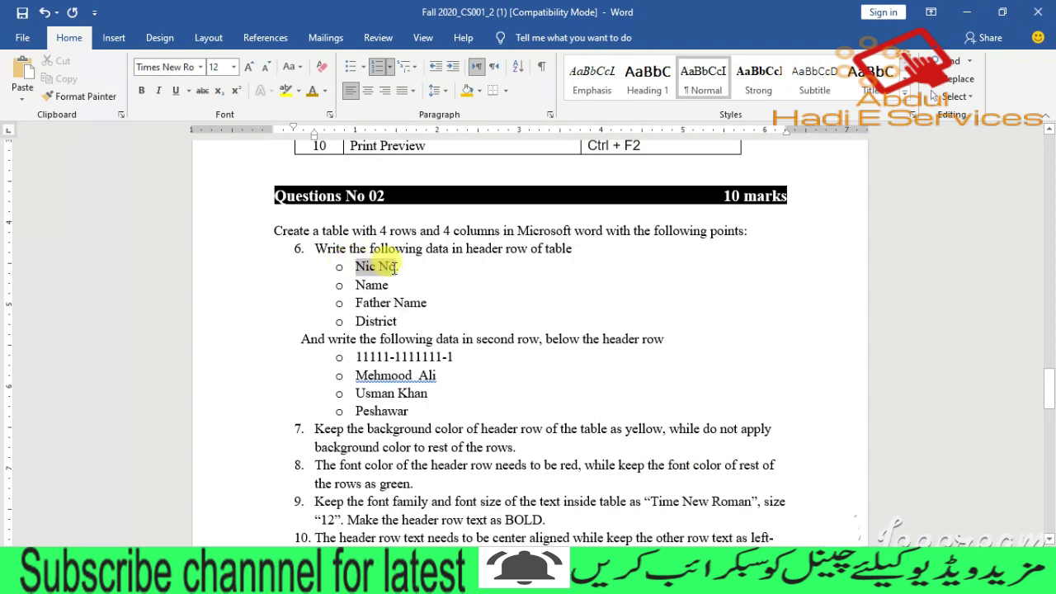
{"action": "left_click_drag", "start_coordinate": [395, 268], "coordinate": [399, 267]}
{"action": "key", "text": "ctrl+c"}
{"action": "left_click_drag", "start_coordinate": [1050, 386], "coordinate": [1053, 423]}
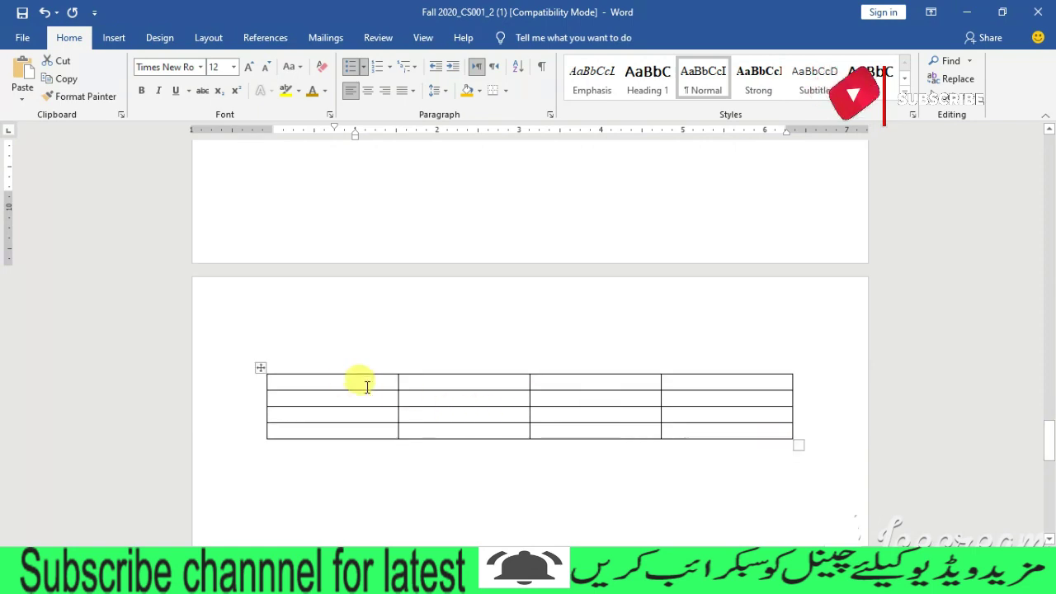
{"action": "left_click", "coordinate": [360, 383]}
{"action": "key", "text": "ctrl+v"}
{"action": "key", "text": "Tab"}
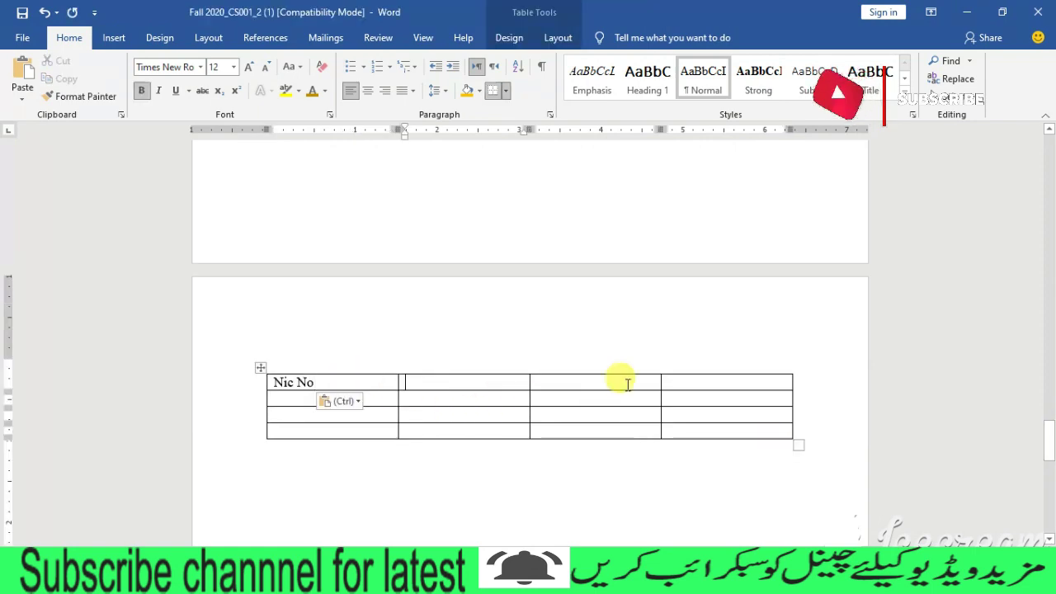
- Copy 'Name' from the list into the second header cell
{"action": "left_click_drag", "start_coordinate": [1050, 446], "coordinate": [1050, 398]}
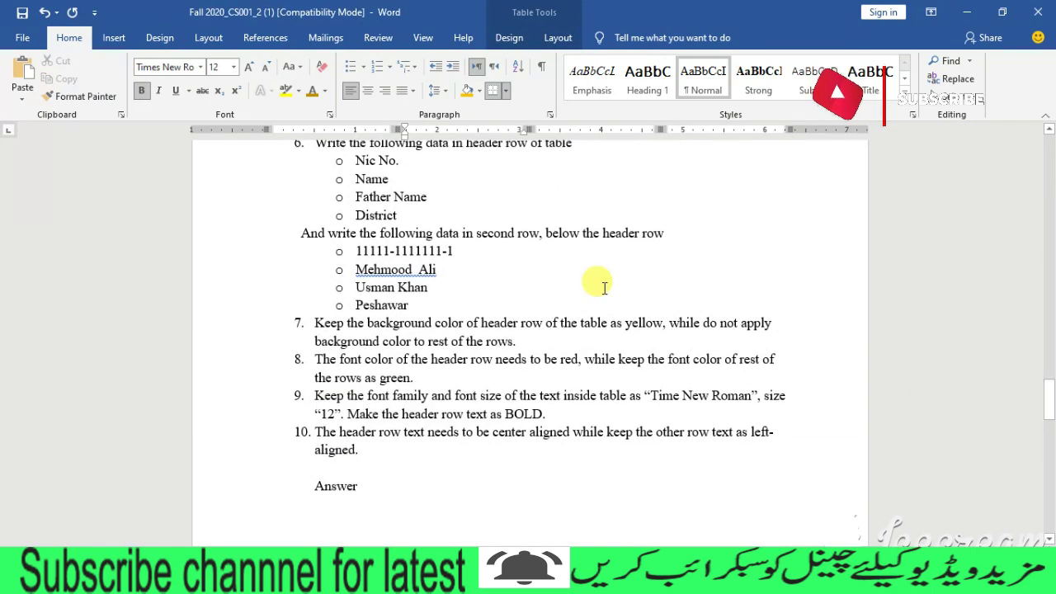
{"action": "double_click", "coordinate": [378, 179]}
{"action": "key", "text": "ctrl+c"}
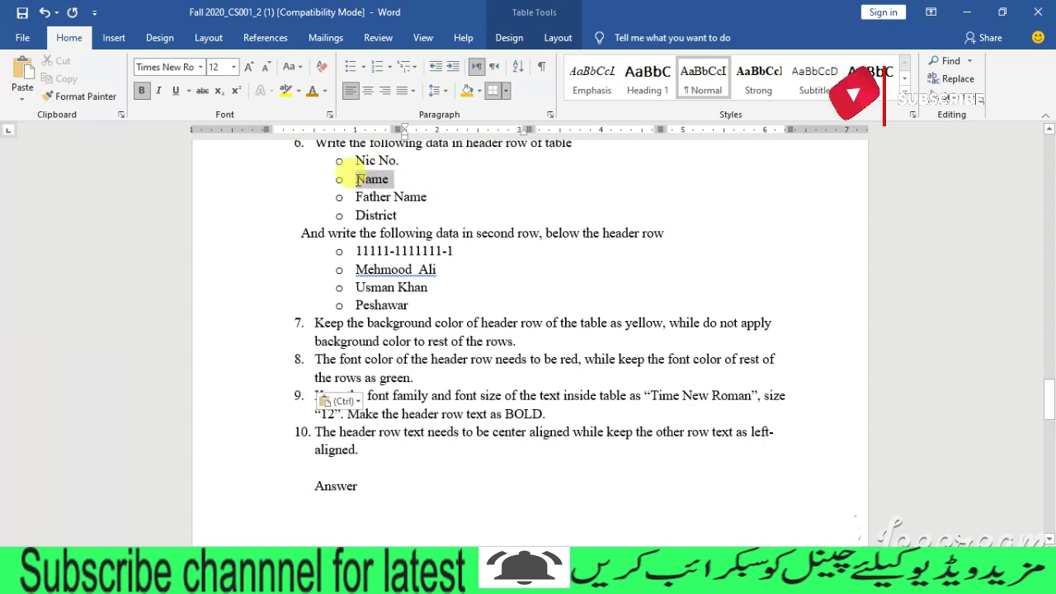
{"action": "left_click_drag", "start_coordinate": [1050, 398], "coordinate": [1048, 437]}
{"action": "left_click", "coordinate": [438, 394]}
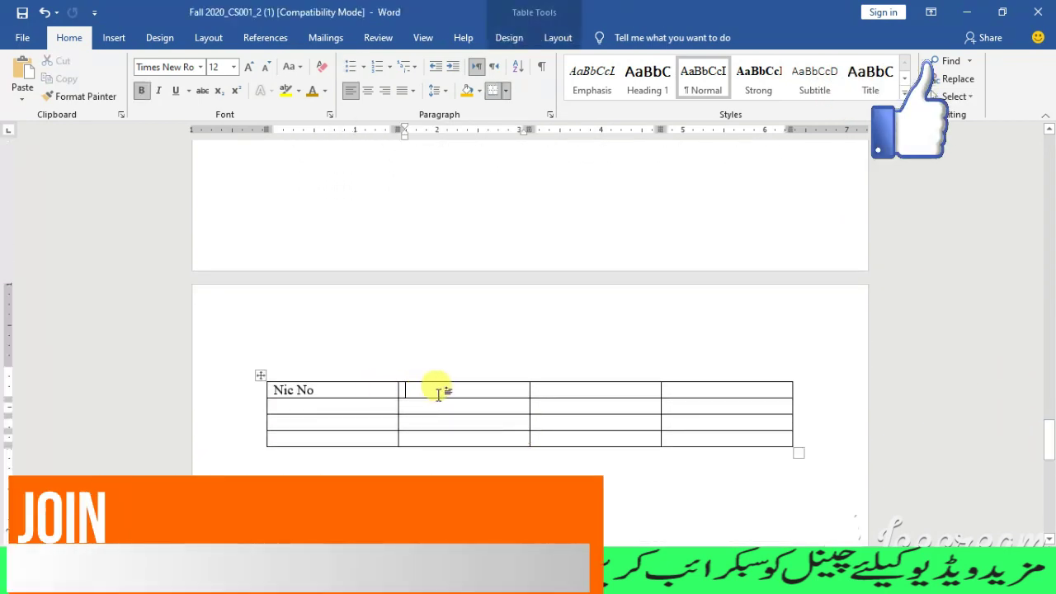
{"action": "key", "text": "ctrl+v"}
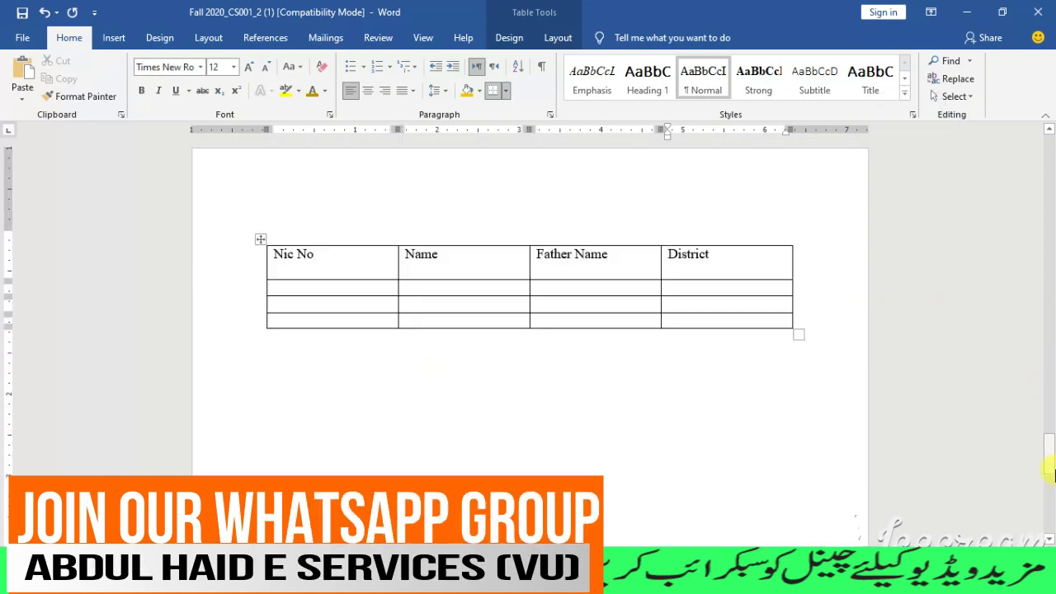
{"action": "left_click_drag", "start_coordinate": [1050, 470], "coordinate": [1049, 388]}
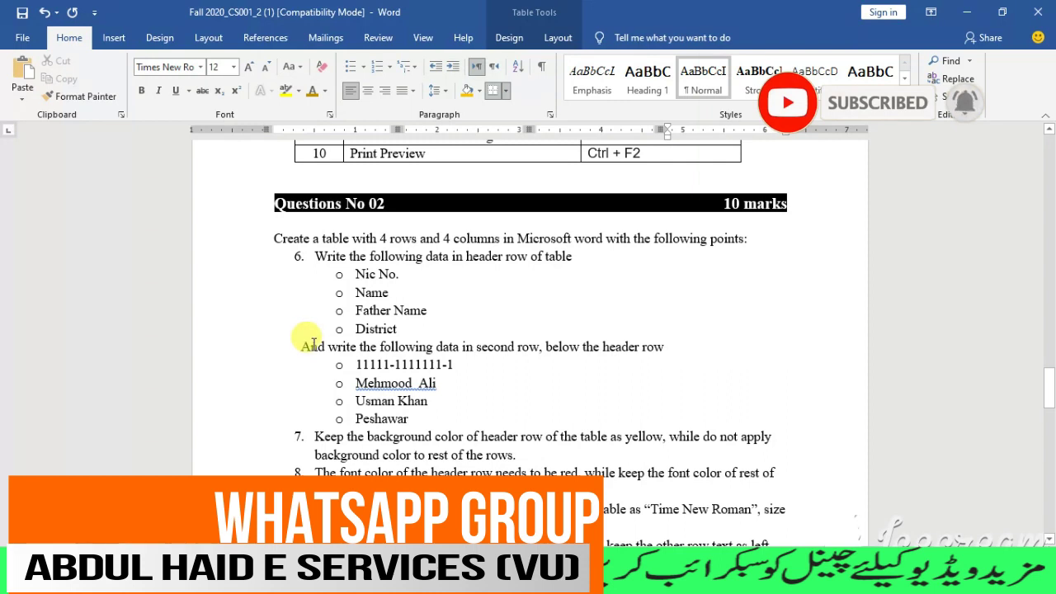
- Paste the sample NIC number into the second-row Nic No cell, removing its bullet indent
{"action": "left_click_drag", "start_coordinate": [313, 347], "coordinate": [512, 347]}
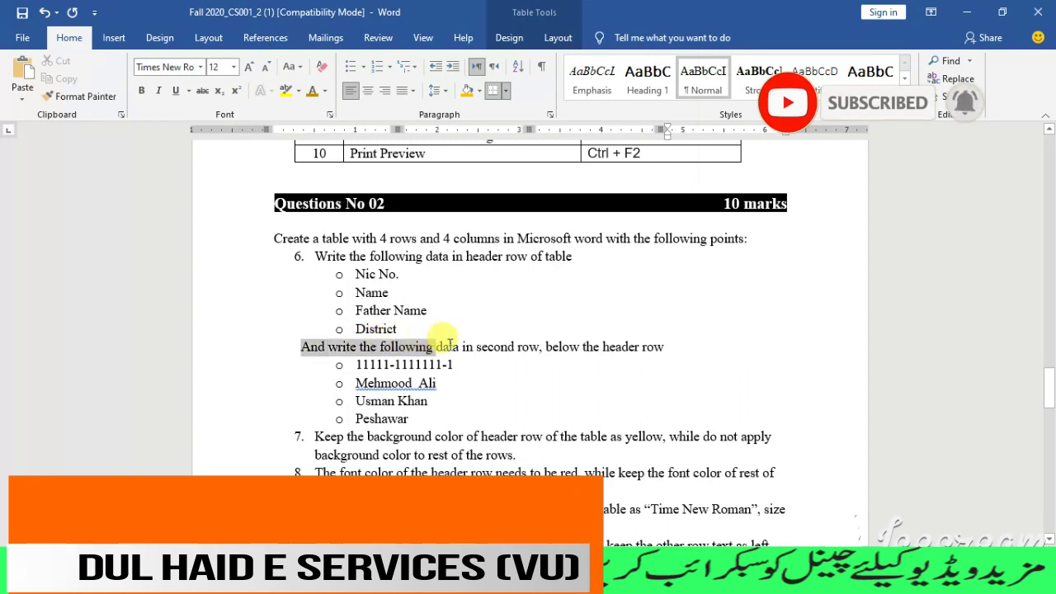
{"action": "left_click", "coordinate": [525, 347]}
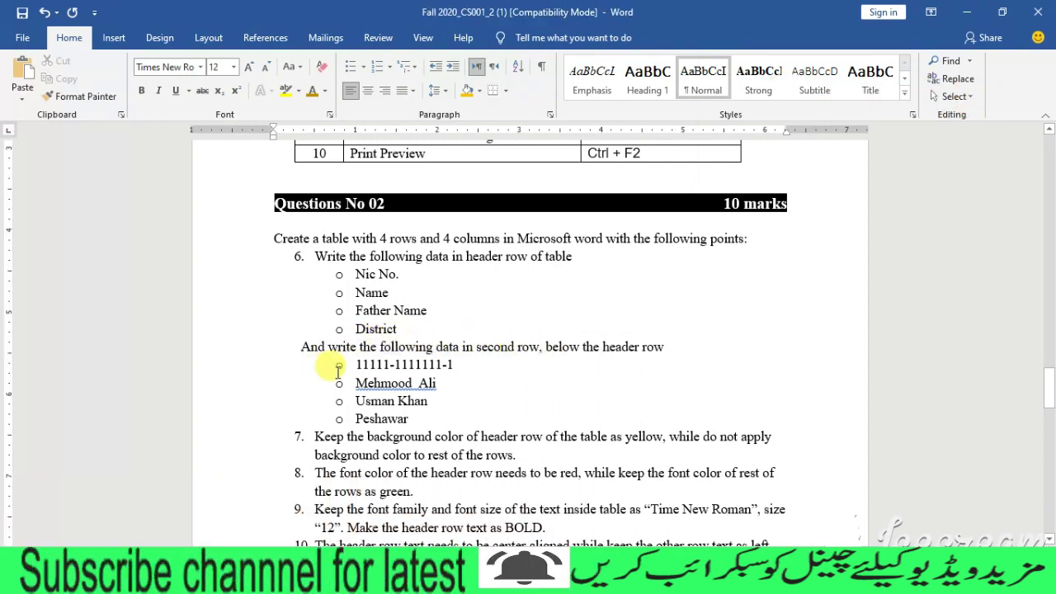
{"action": "left_click_drag", "start_coordinate": [546, 346], "coordinate": [641, 346]}
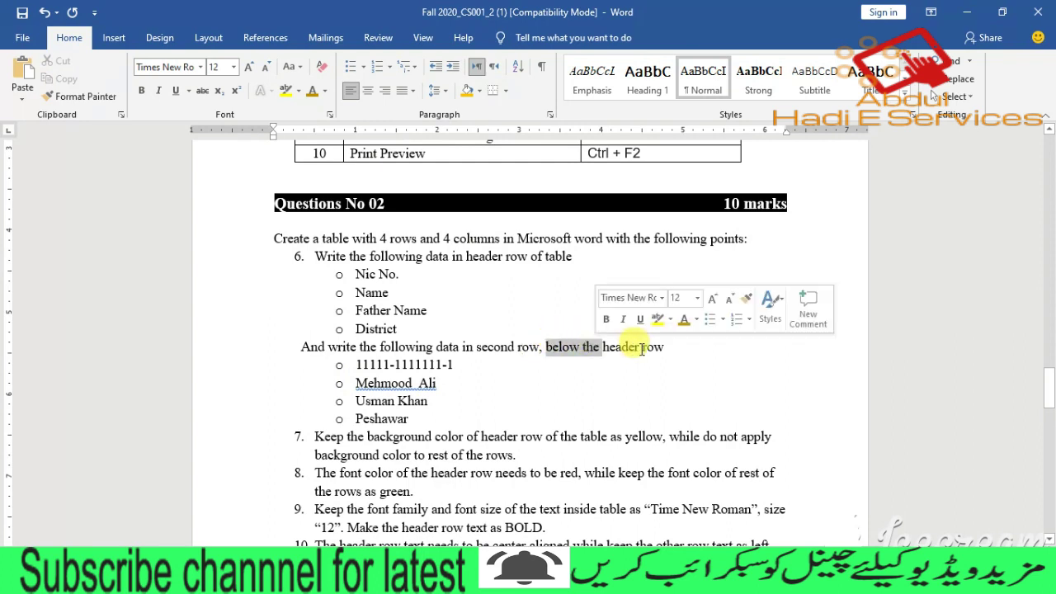
{"action": "left_click", "coordinate": [642, 347]}
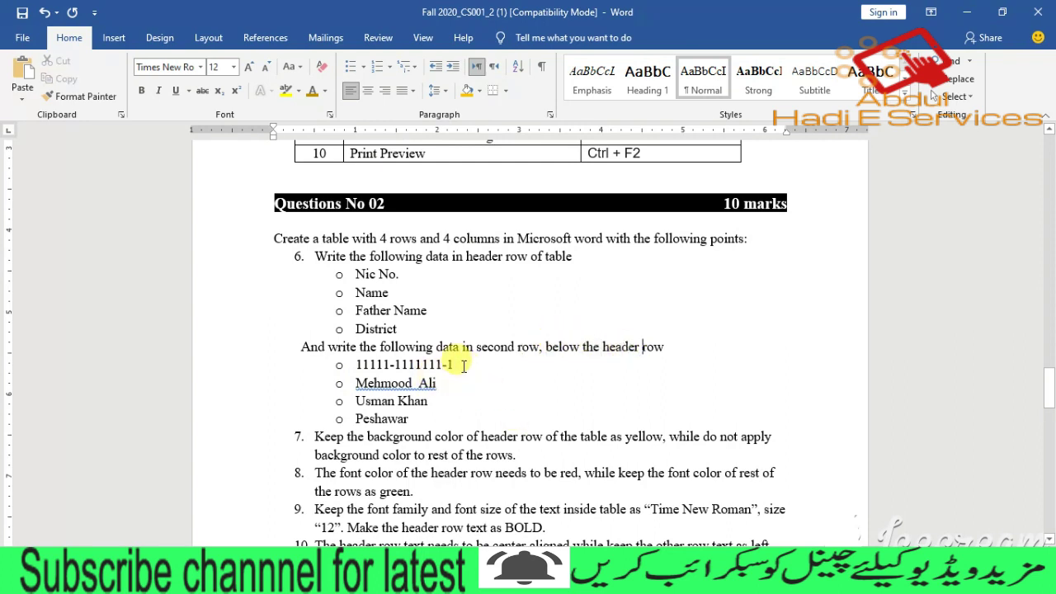
{"action": "left_click_drag", "start_coordinate": [372, 364], "coordinate": [402, 373]}
{"action": "key", "text": "ctrl+c"}
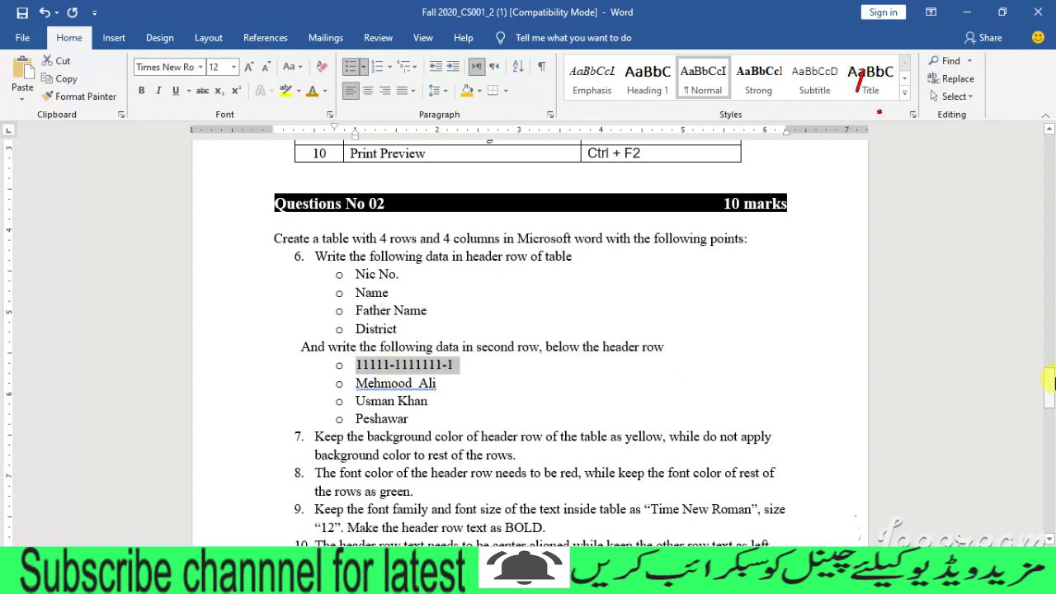
{"action": "left_click_drag", "start_coordinate": [1048, 379], "coordinate": [1048, 438]}
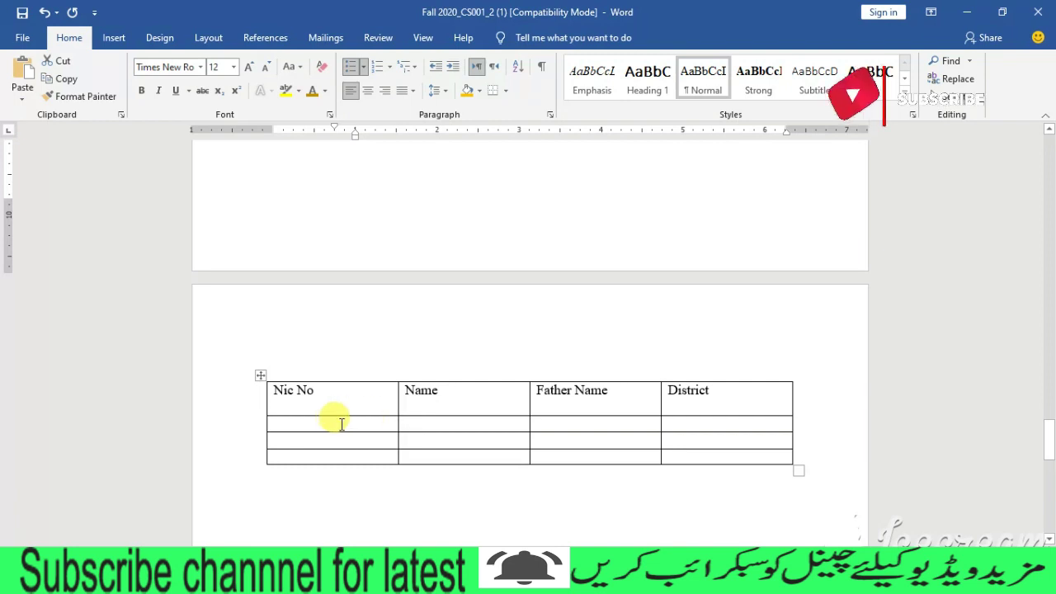
{"action": "left_click", "coordinate": [341, 423]}
{"action": "key", "text": "ctrl+v"}
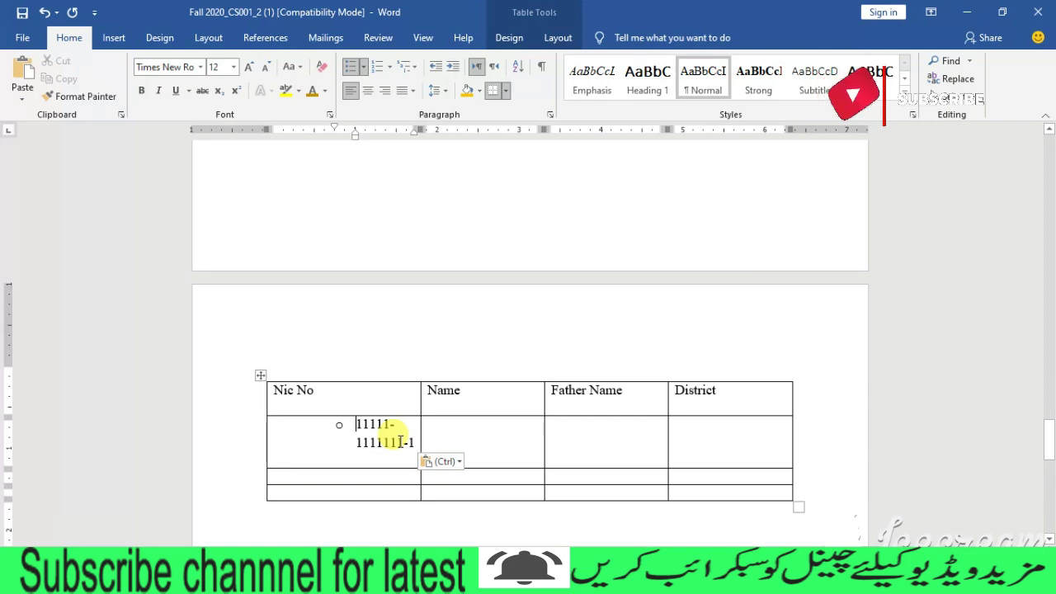
{"action": "key", "text": "BackSpace"}
{"action": "key", "text": "BackSpace"}
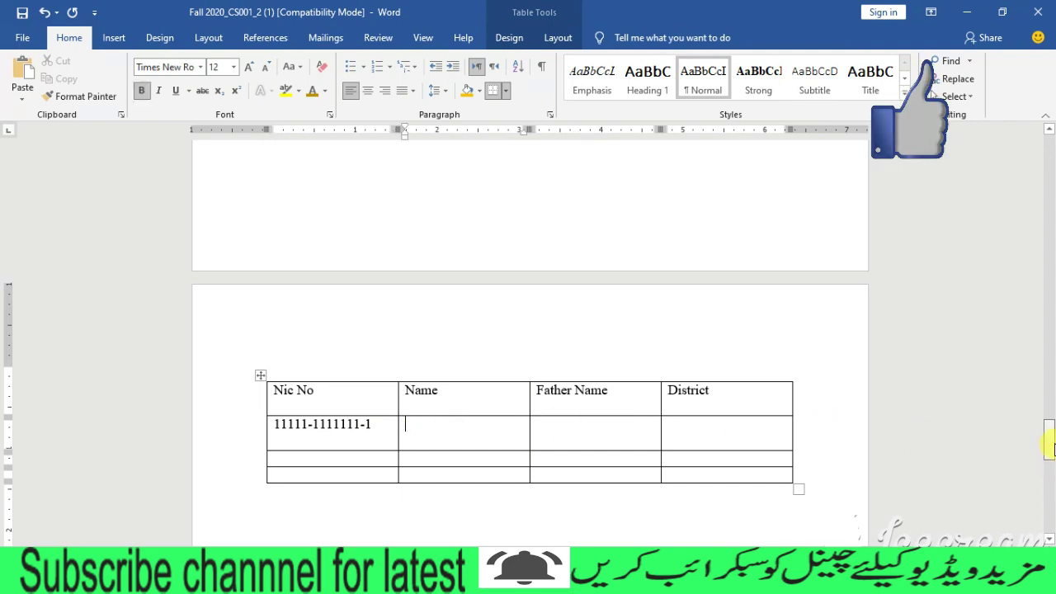
- Paste the sample name into the second-row Name cell and remove the leftover indent
{"action": "left_click_drag", "start_coordinate": [1050, 433], "coordinate": [1050, 398]}
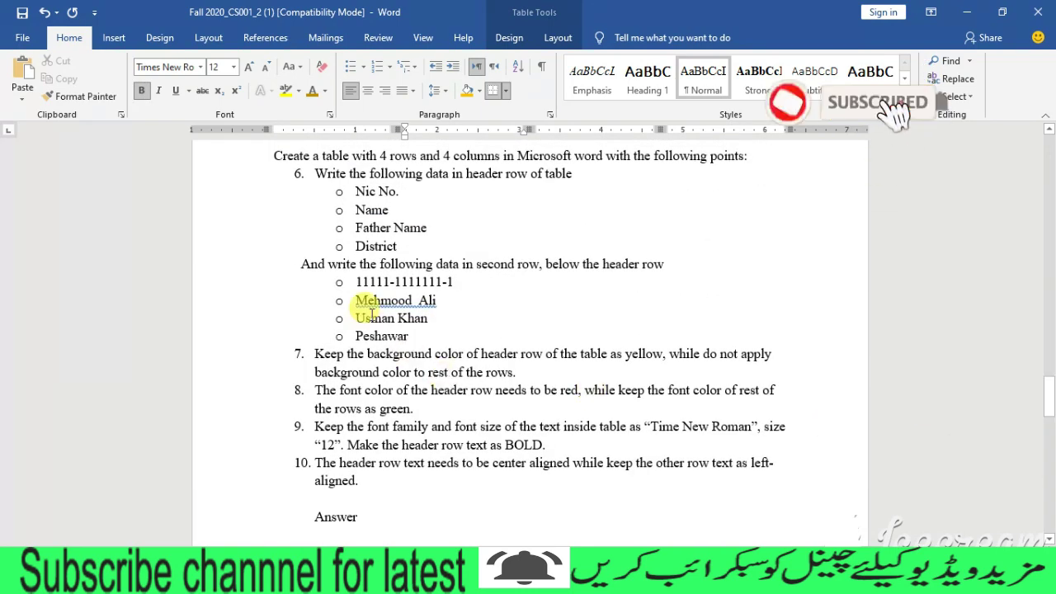
{"action": "left_click_drag", "start_coordinate": [439, 298], "coordinate": [354, 302]}
{"action": "key", "text": "ctrl+c"}
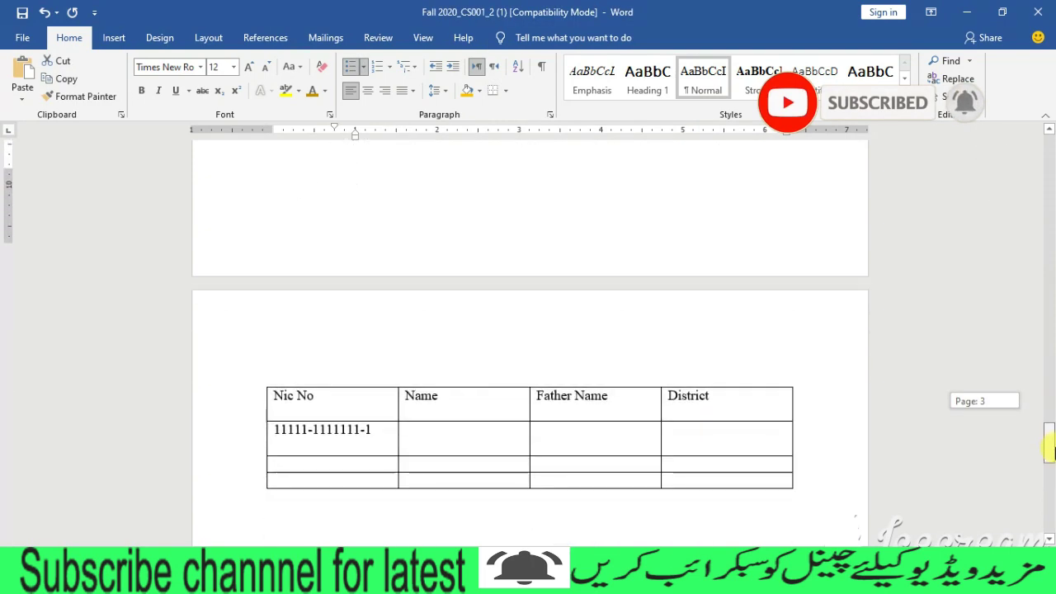
{"action": "left_click_drag", "start_coordinate": [1049, 400], "coordinate": [1049, 437]}
{"action": "left_click", "coordinate": [464, 385]}
{"action": "key", "text": "ctrl+v"}
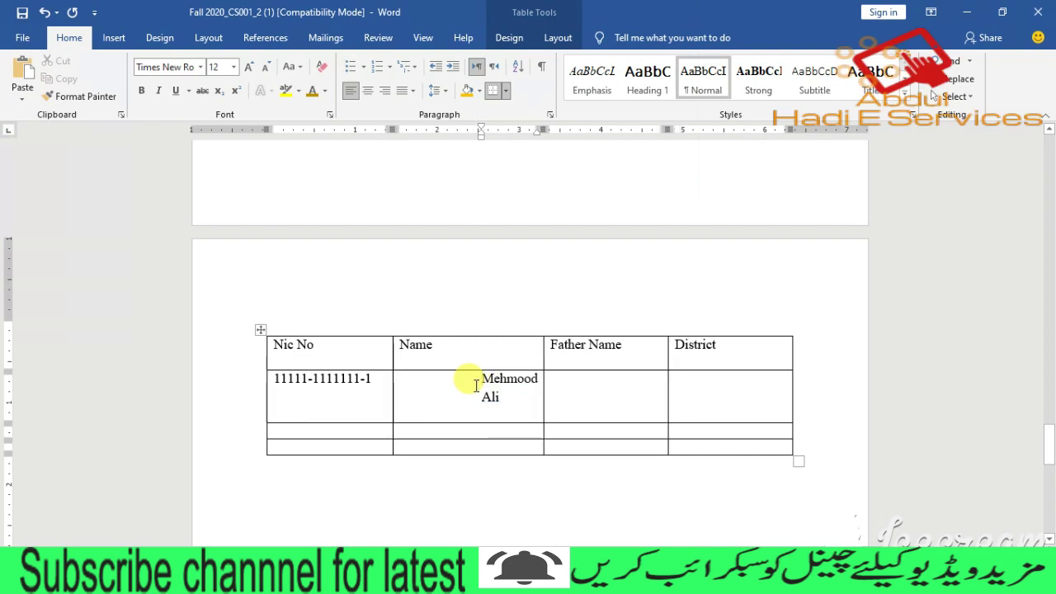
{"action": "key", "text": "BackSpace"}
{"action": "type", "text": "Peshawar"}
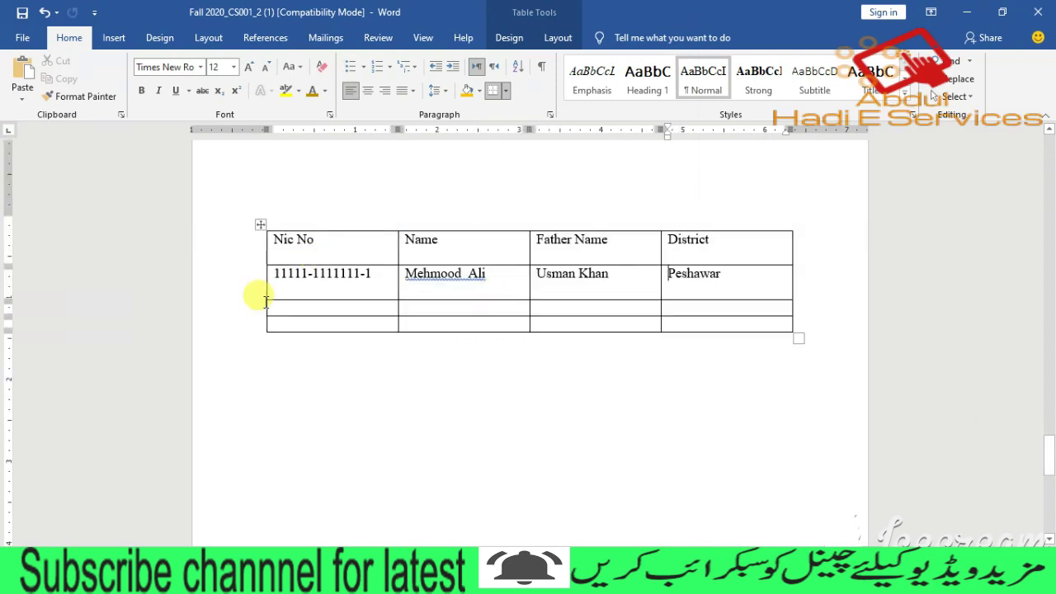
{"action": "left_click_drag", "start_coordinate": [1049, 447], "coordinate": [1049, 405]}
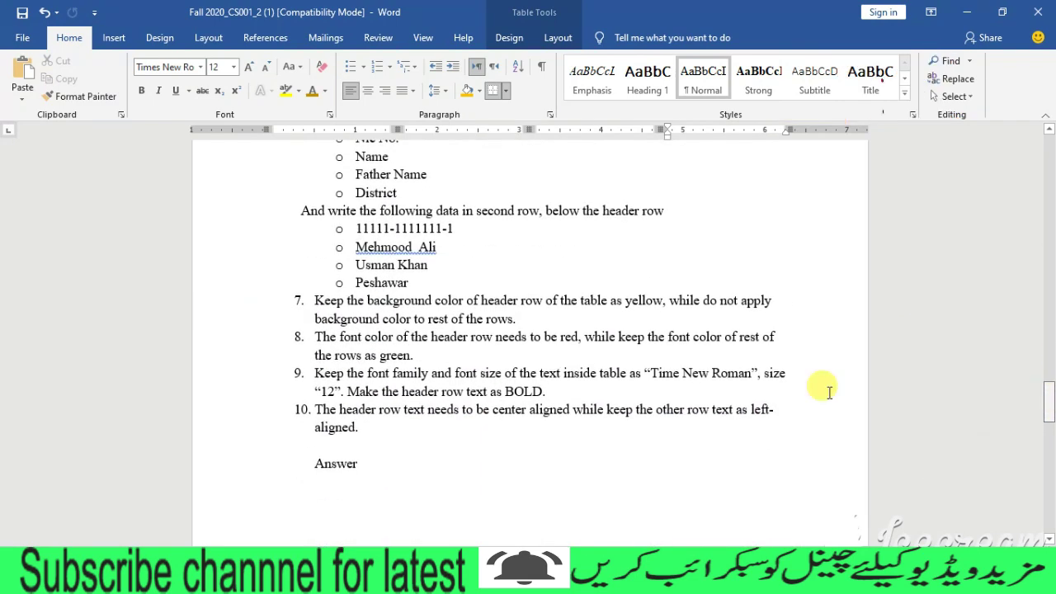
{"action": "left_click_drag", "start_coordinate": [315, 301], "coordinate": [582, 306]}
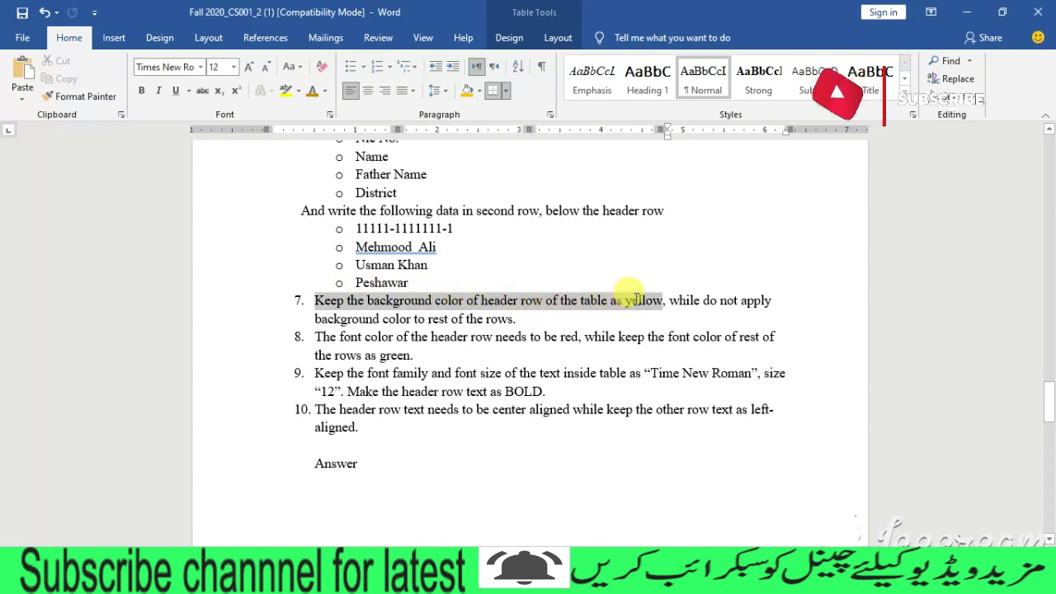
{"action": "left_click_drag", "start_coordinate": [581, 306], "coordinate": [647, 319]}
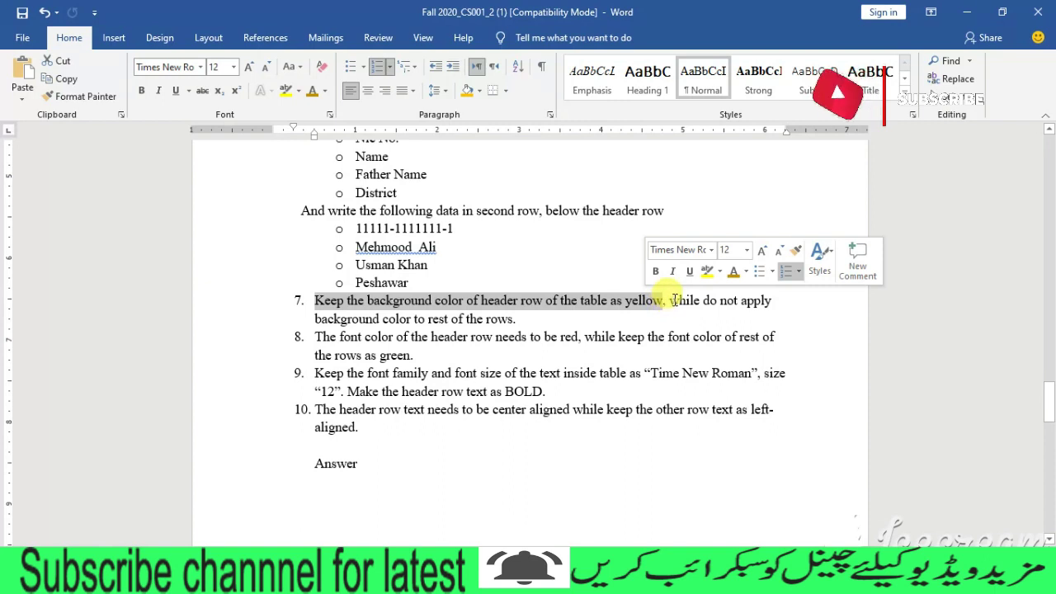
{"action": "left_click_drag", "start_coordinate": [670, 301], "coordinate": [773, 300]}
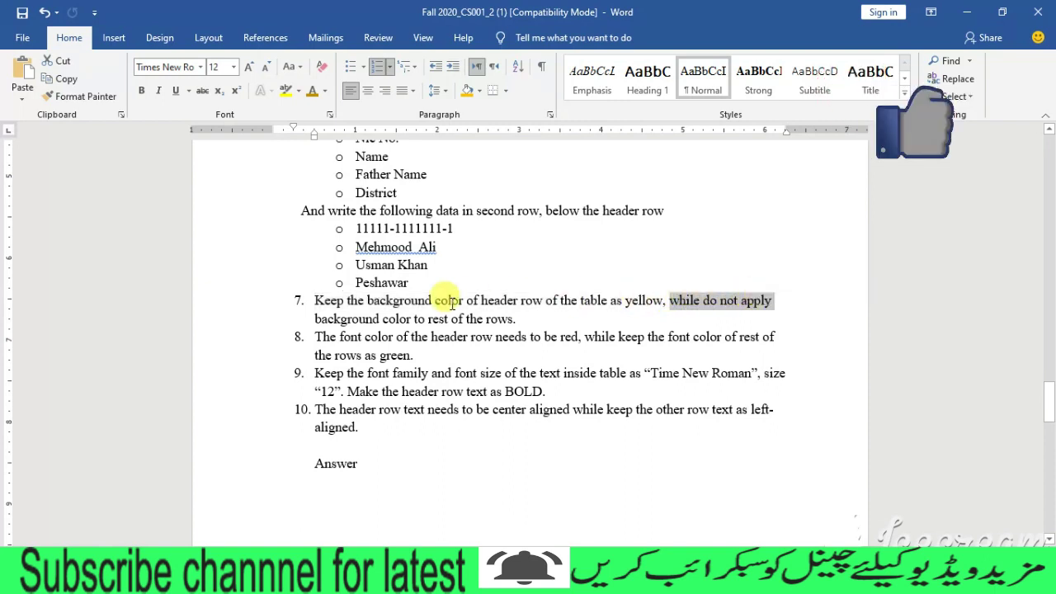
{"action": "mouse_move", "coordinate": [315, 301]}
{"action": "left_mouse_down"}
{"action": "mouse_move", "coordinate": [500, 320]}
{"action": "mouse_move", "coordinate": [336, 322]}
{"action": "mouse_move", "coordinate": [652, 301]}
{"action": "left_mouse_up"}
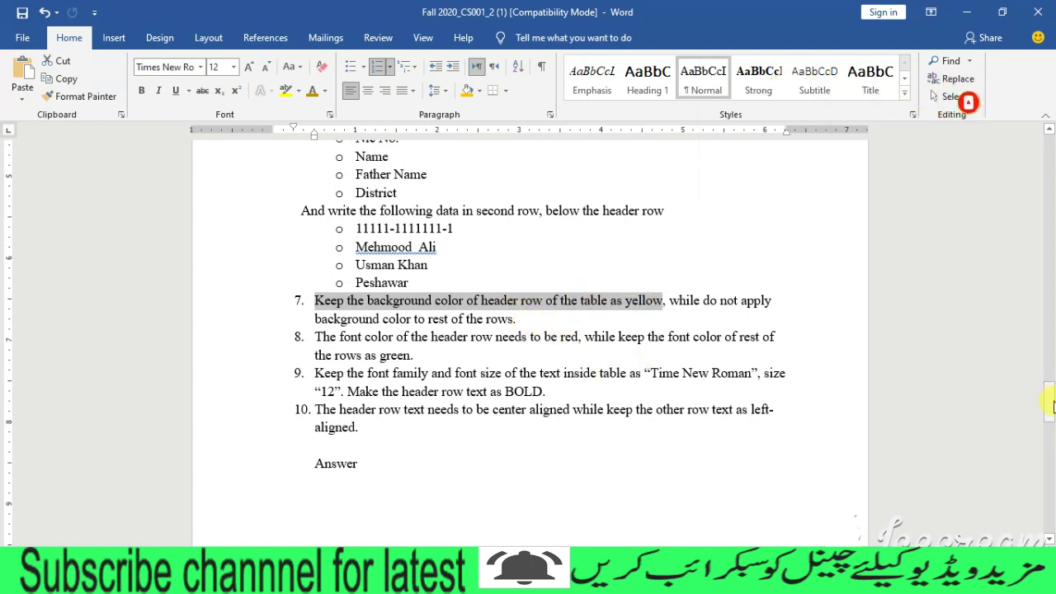
{"action": "left_click_drag", "start_coordinate": [1049, 401], "coordinate": [1049, 449]}
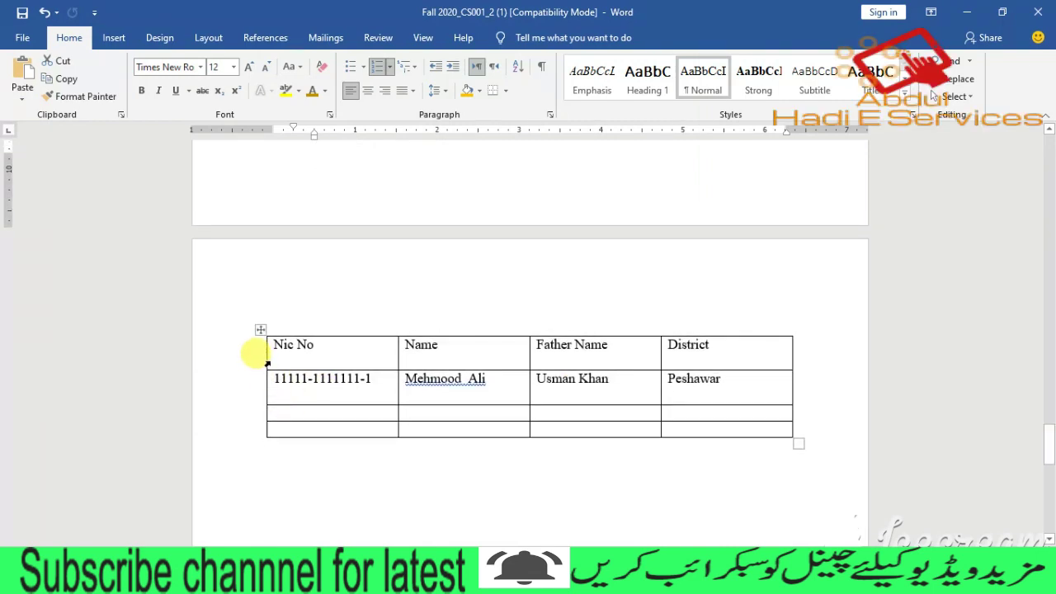
- Shade the header row with Gold, Accent 4 from Table Design Shading
{"action": "left_click", "coordinate": [265, 379]}
{"action": "left_click", "coordinate": [285, 392]}
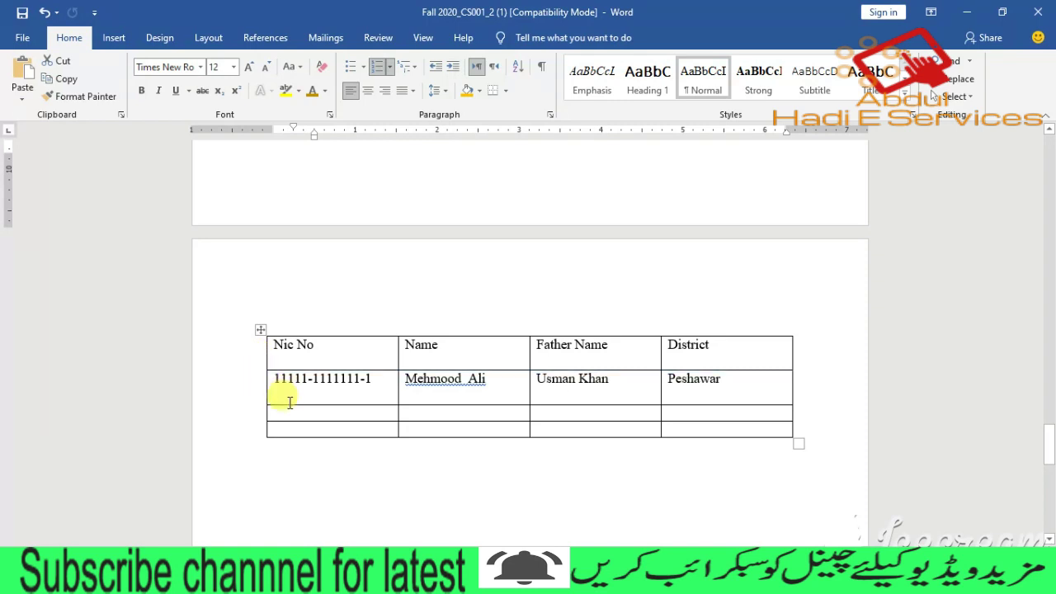
{"action": "left_click", "coordinate": [266, 368]}
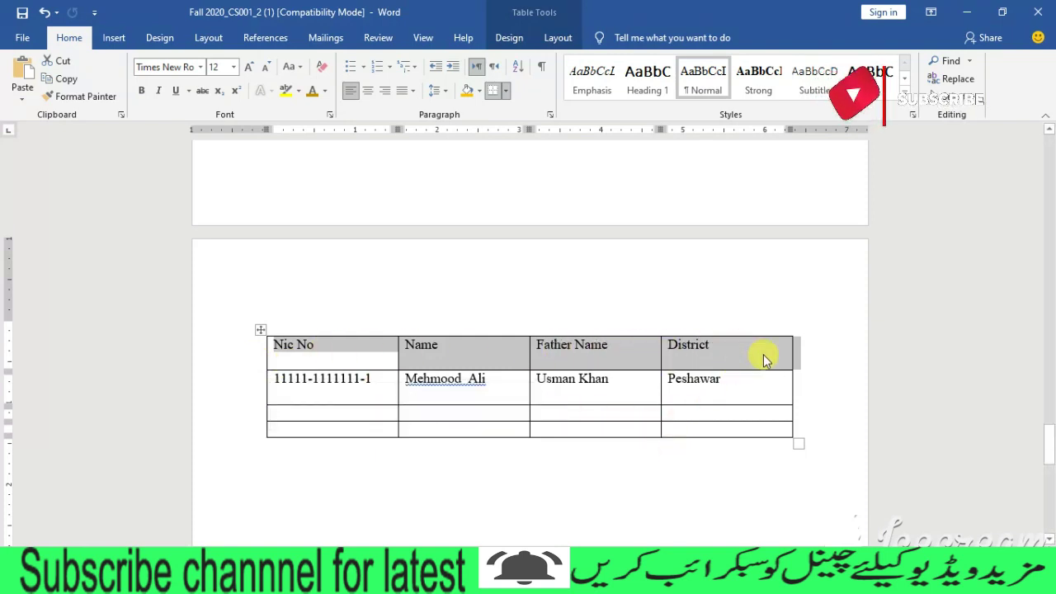
{"action": "left_click", "coordinate": [527, 38]}
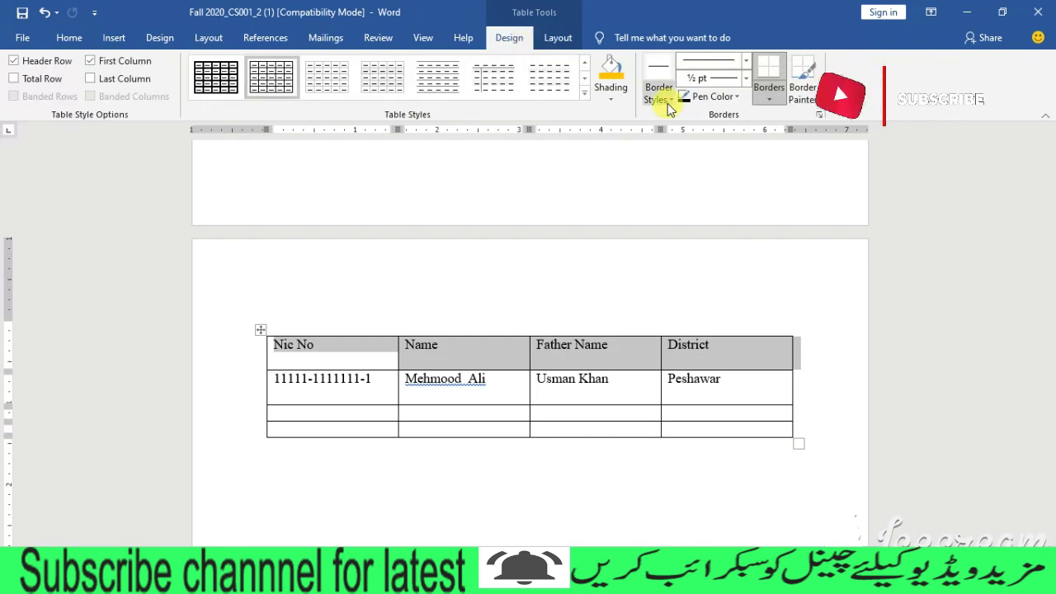
{"action": "left_click", "coordinate": [620, 97]}
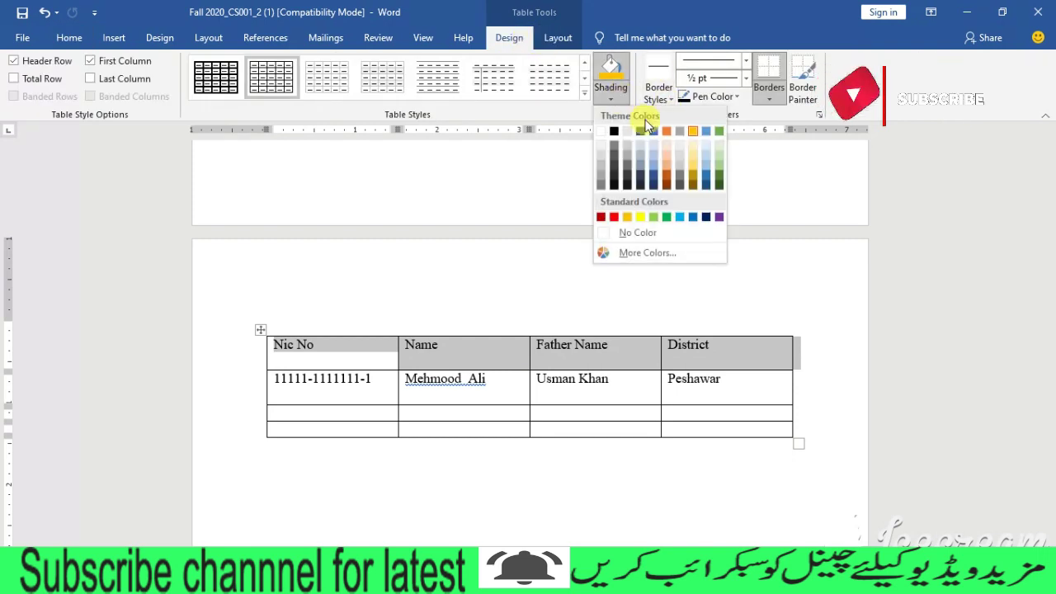
{"action": "left_click", "coordinate": [692, 133]}
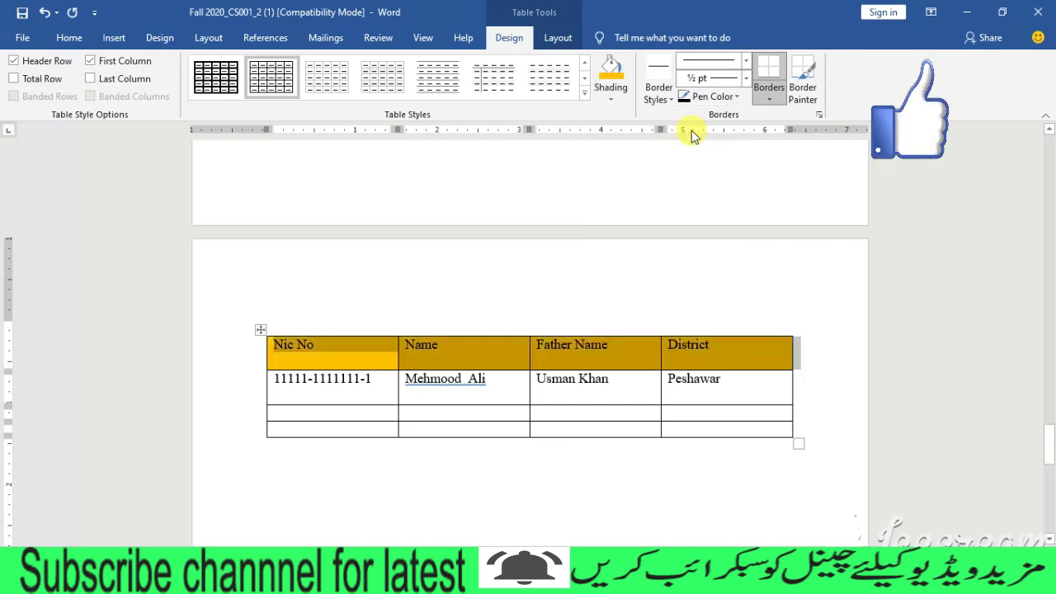
{"action": "left_click", "coordinate": [625, 345]}
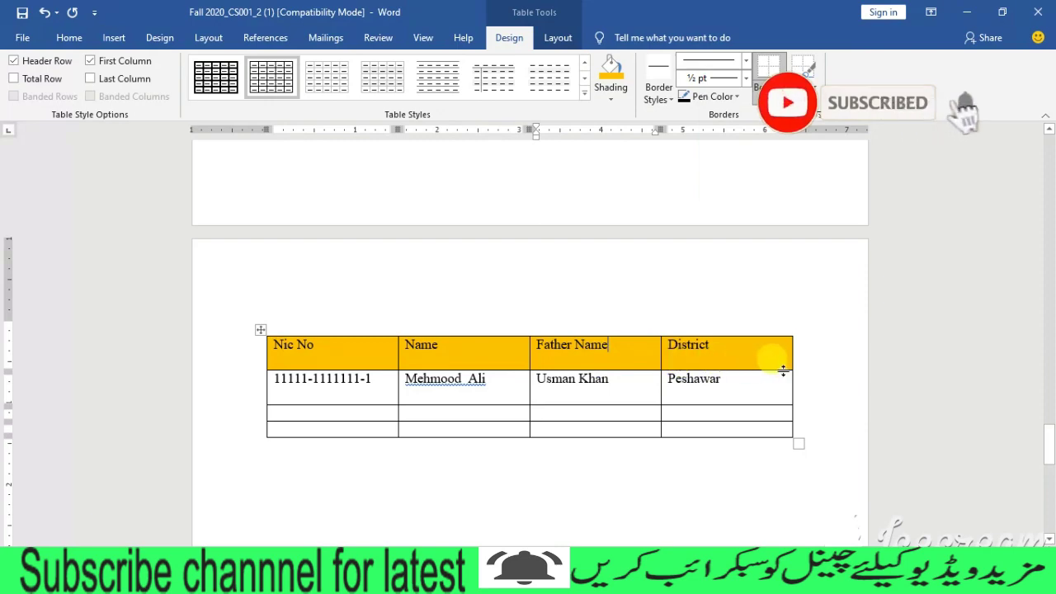
- Check that the rows below stay unshaded while the header row is gold
{"action": "left_click_drag", "start_coordinate": [1050, 441], "coordinate": [1050, 446]}
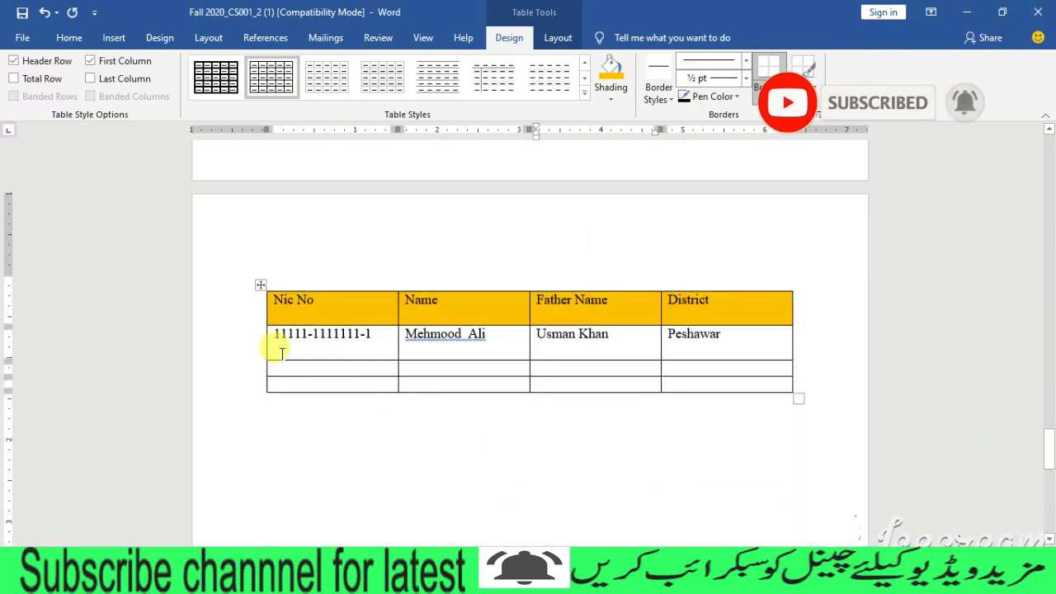
{"action": "left_click_drag", "start_coordinate": [282, 354], "coordinate": [729, 374]}
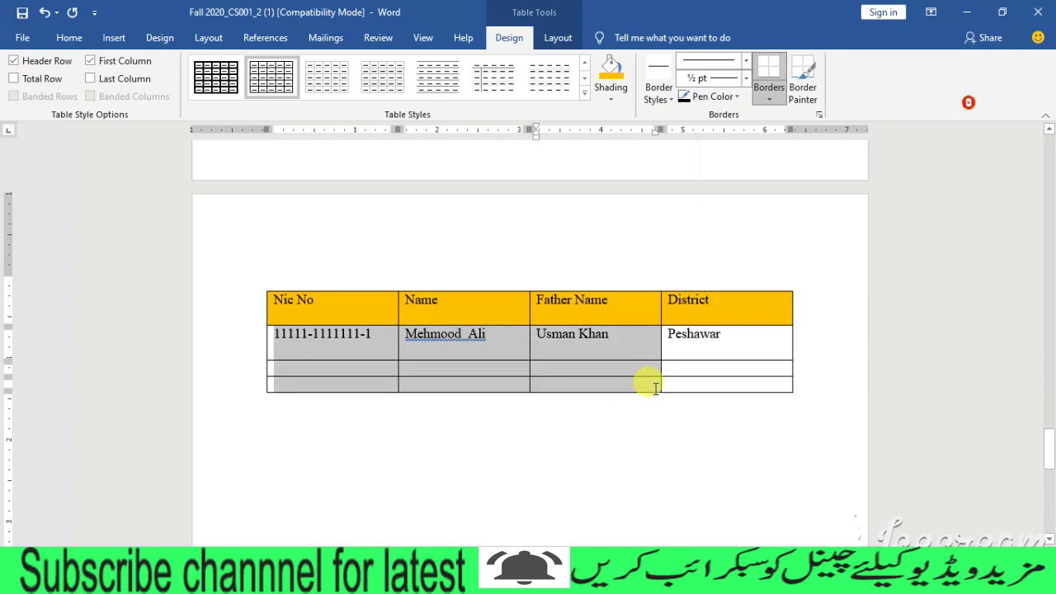
{"action": "left_click", "coordinate": [708, 366]}
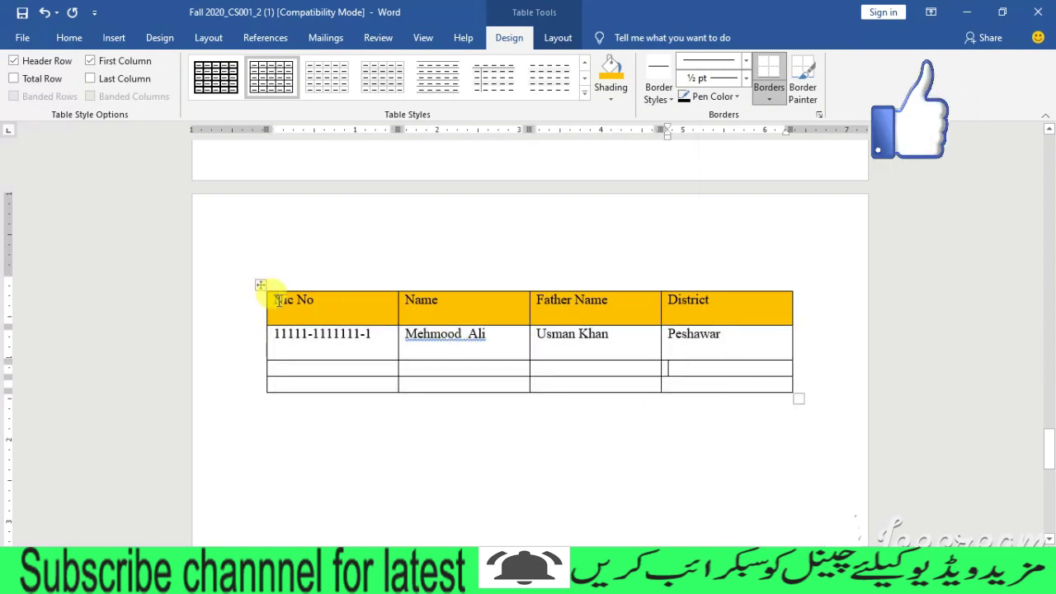
{"action": "left_click_drag", "start_coordinate": [275, 301], "coordinate": [702, 304]}
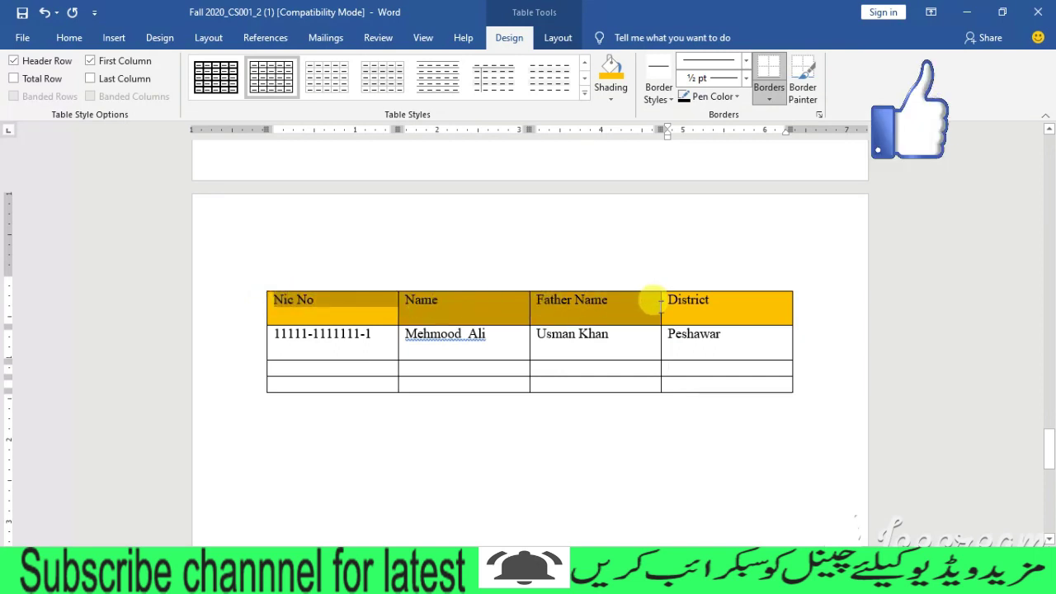
{"action": "left_click", "coordinate": [639, 368]}
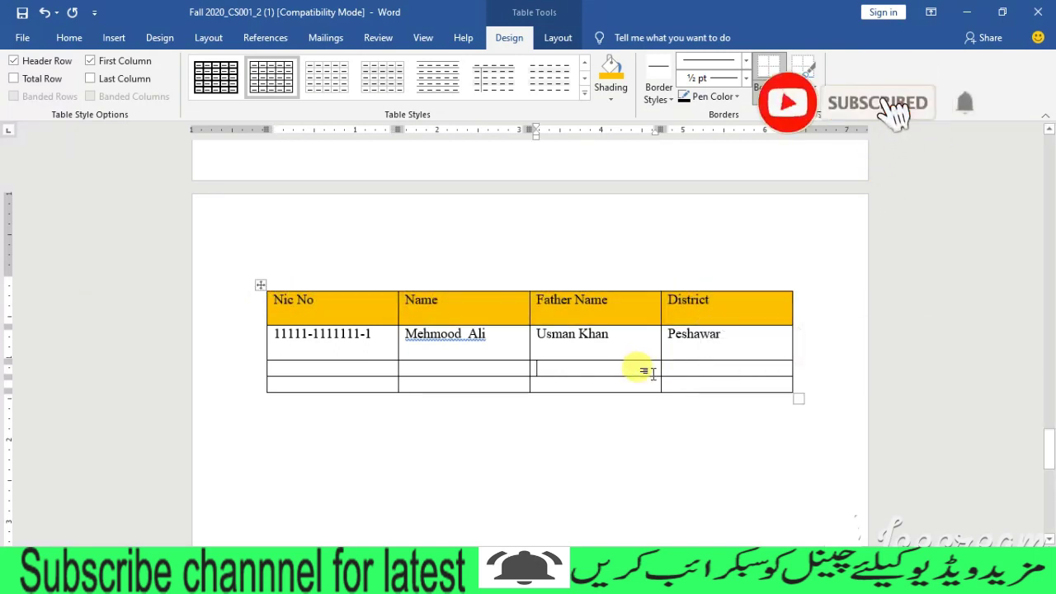
{"action": "left_click_drag", "start_coordinate": [1051, 458], "coordinate": [1049, 408]}
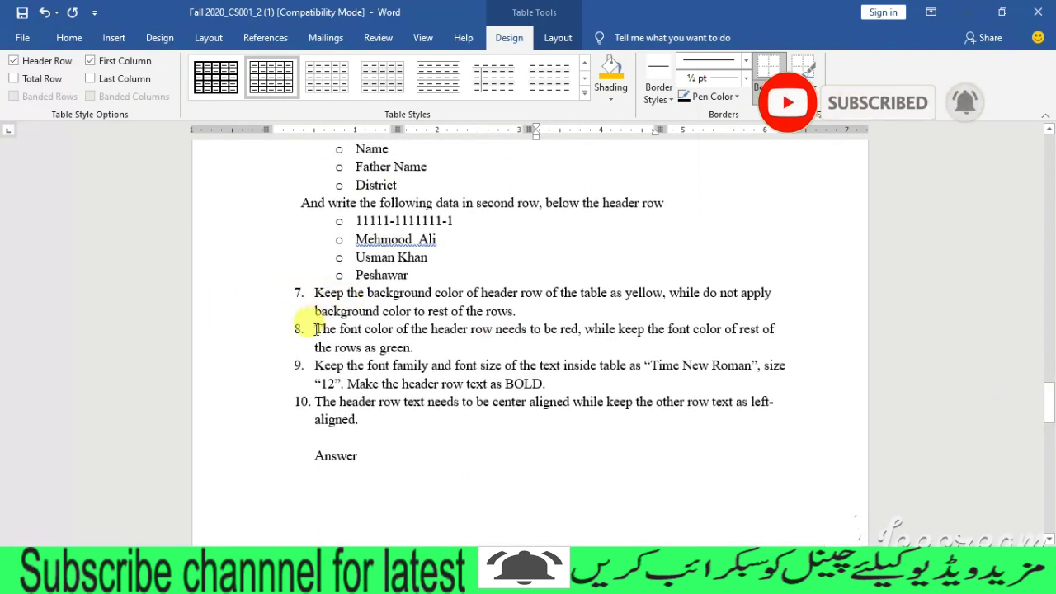
- Review item 8's red header-row and green other-row font colours, then scroll to the table
{"action": "left_click_drag", "start_coordinate": [316, 328], "coordinate": [431, 330]}
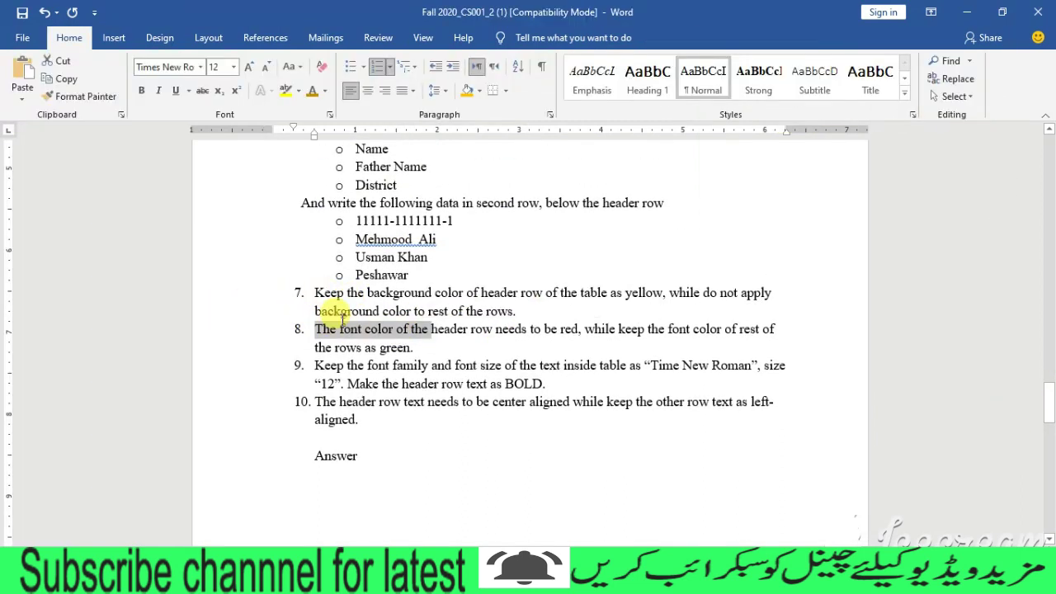
{"action": "left_click_drag", "start_coordinate": [317, 330], "coordinate": [500, 336]}
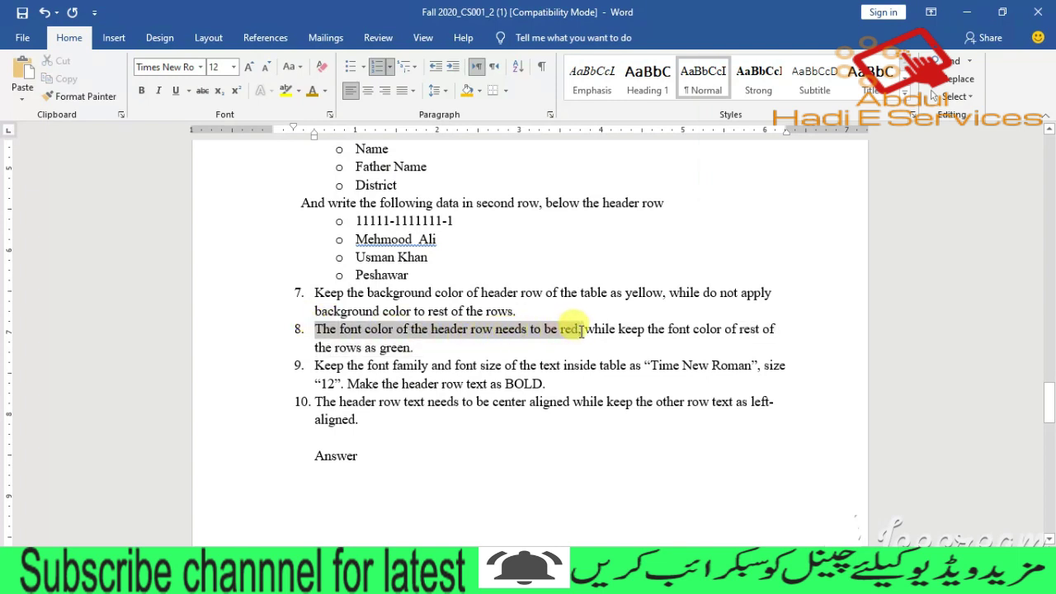
{"action": "left_click_drag", "start_coordinate": [582, 330], "coordinate": [582, 335]}
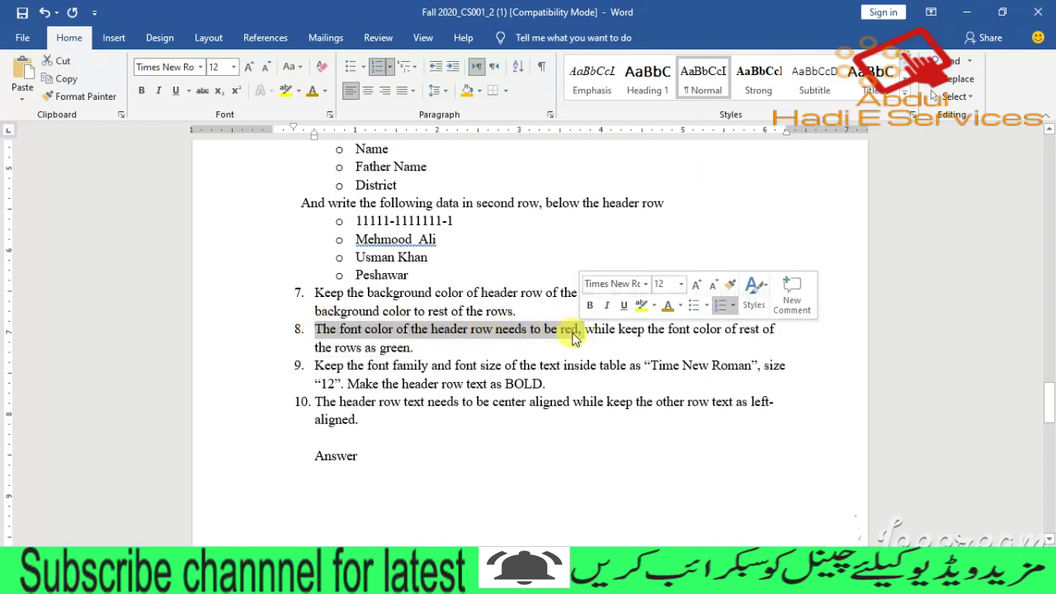
{"action": "left_click", "coordinate": [578, 330]}
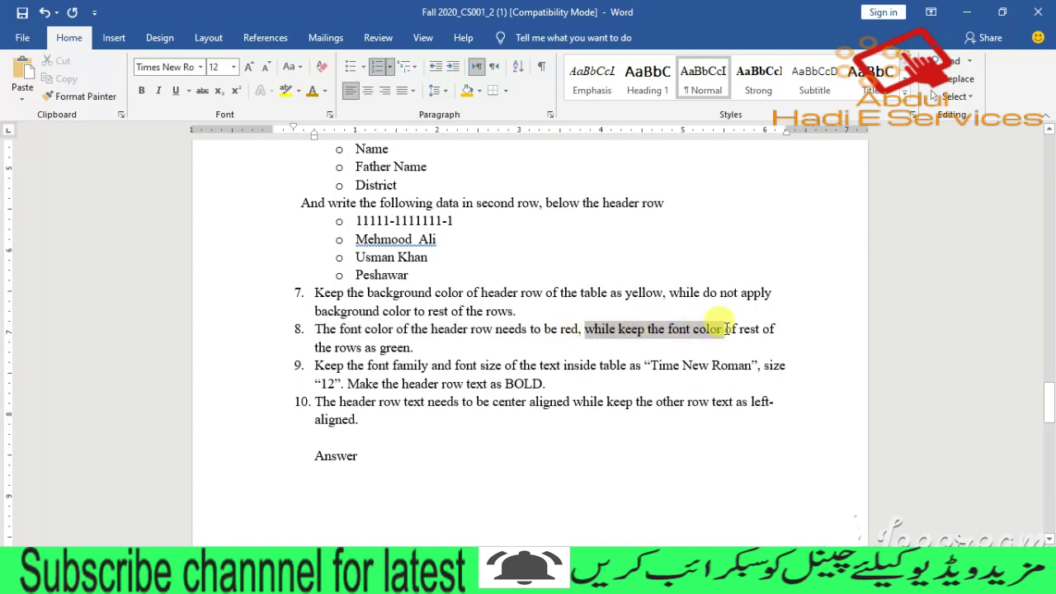
{"action": "left_click_drag", "start_coordinate": [777, 332], "coordinate": [613, 355]}
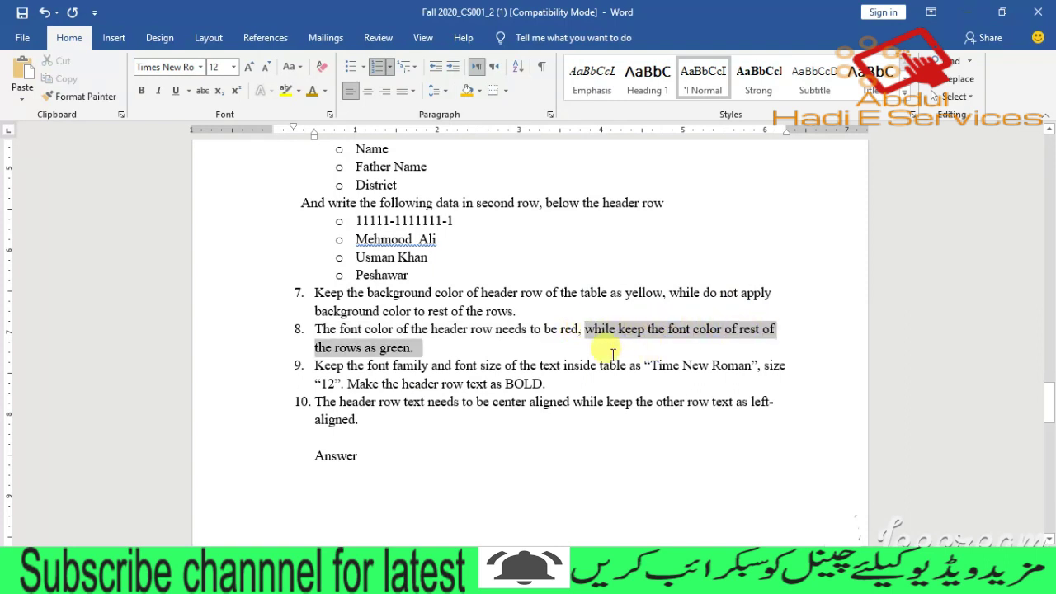
{"action": "left_click", "coordinate": [508, 347]}
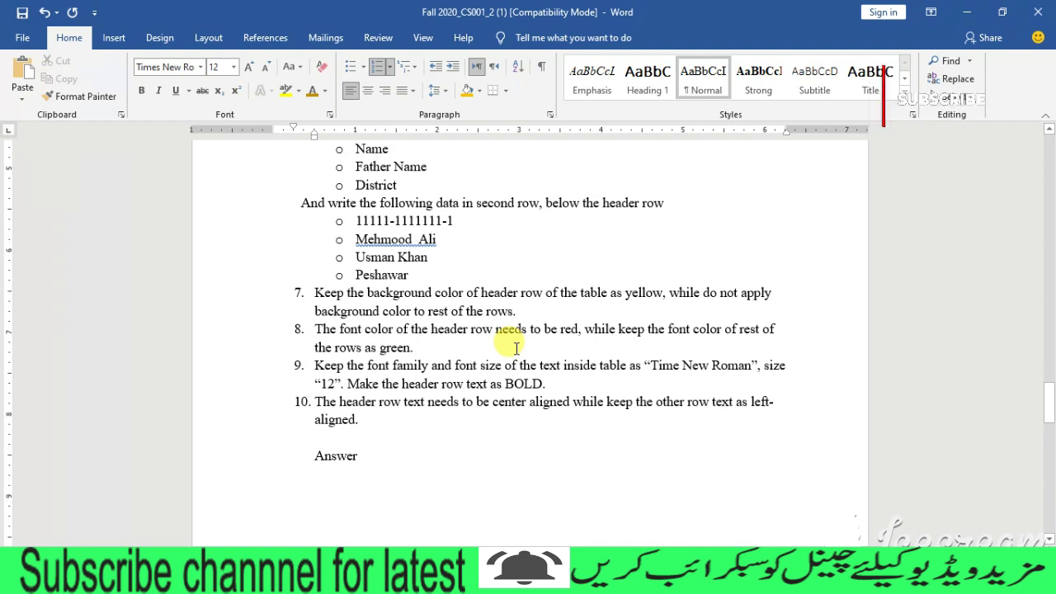
{"action": "left_click_drag", "start_coordinate": [314, 329], "coordinate": [394, 337]}
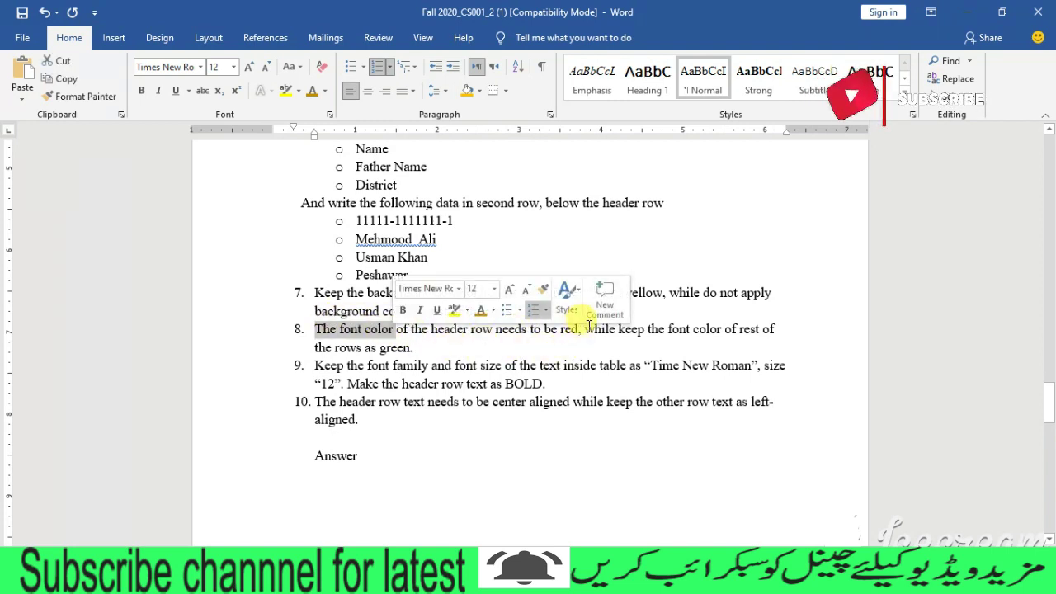
{"action": "left_click_drag", "start_coordinate": [584, 329], "coordinate": [595, 330]}
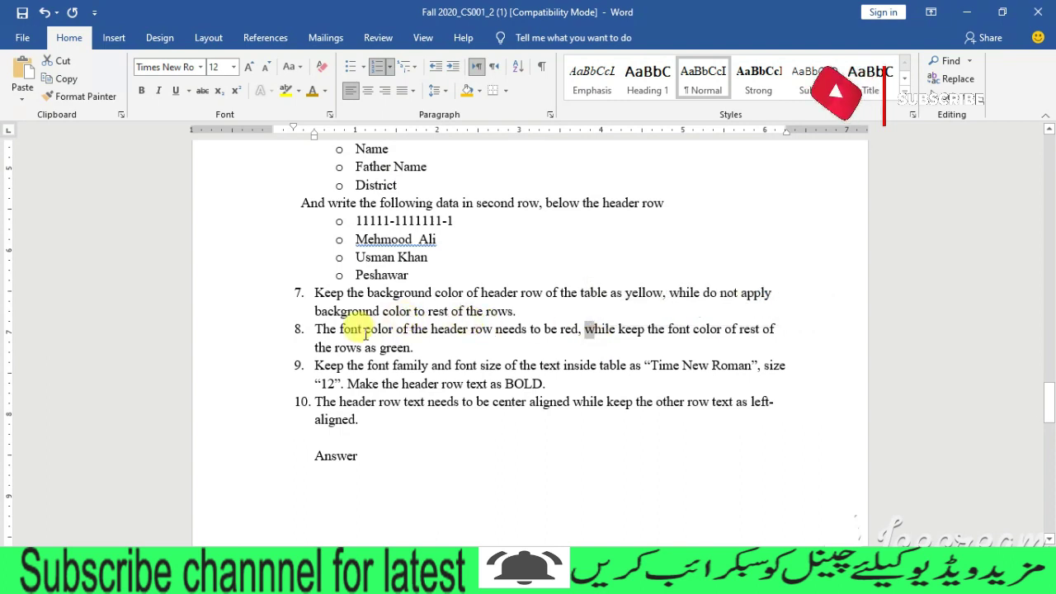
{"action": "left_click_drag", "start_coordinate": [314, 330], "coordinate": [394, 330]}
{"action": "left_click", "coordinate": [383, 364]}
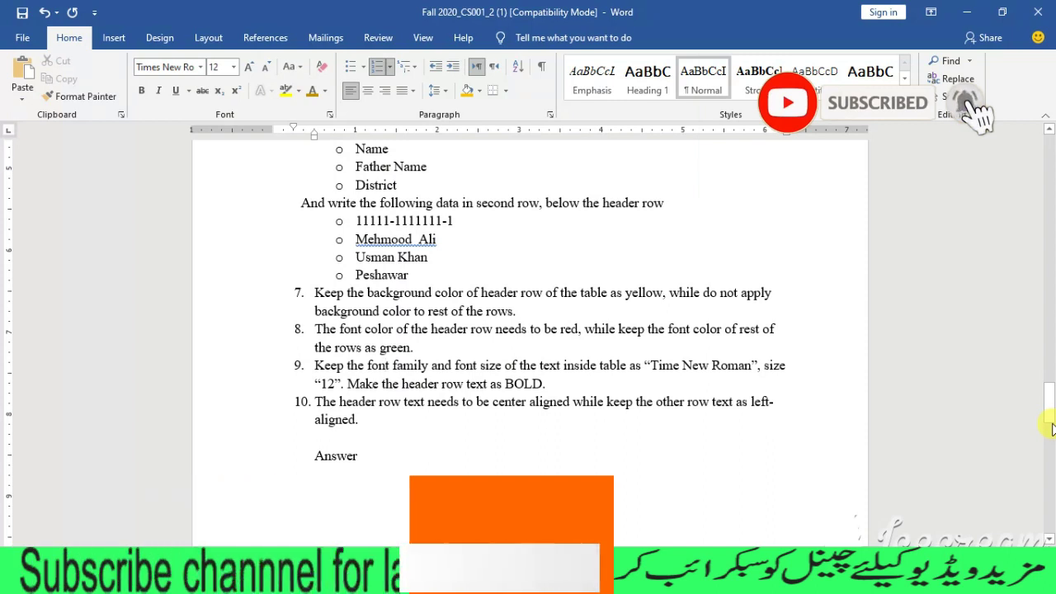
{"action": "left_click_drag", "start_coordinate": [1050, 417], "coordinate": [1049, 421]}
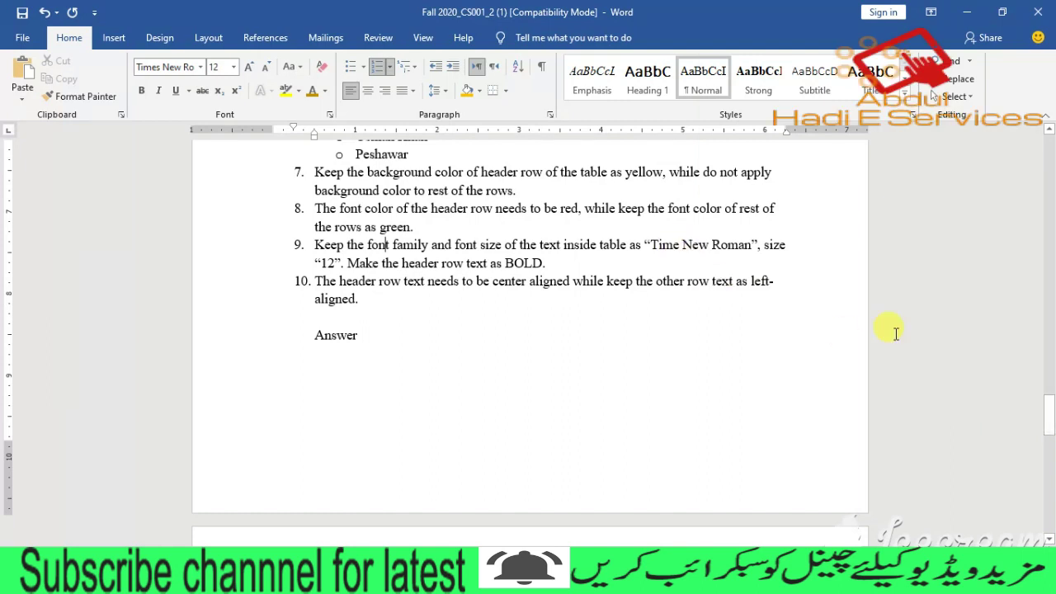
{"action": "left_click_drag", "start_coordinate": [1052, 437], "coordinate": [1050, 452]}
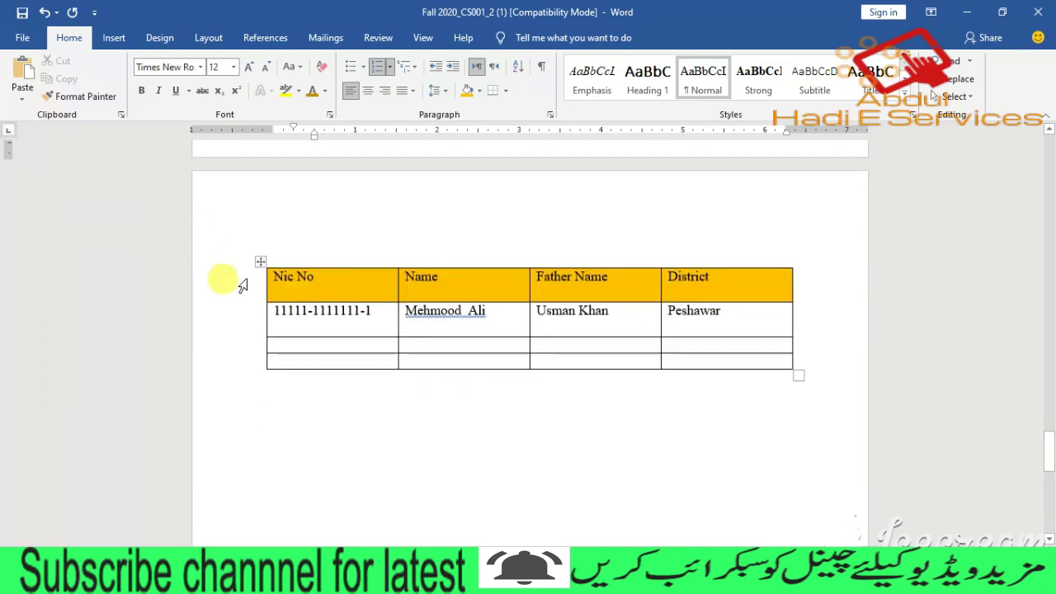
- Color the header labels Nic No, Name, Father Name and District standard Red
{"action": "left_click_drag", "start_coordinate": [273, 281], "coordinate": [667, 281]}
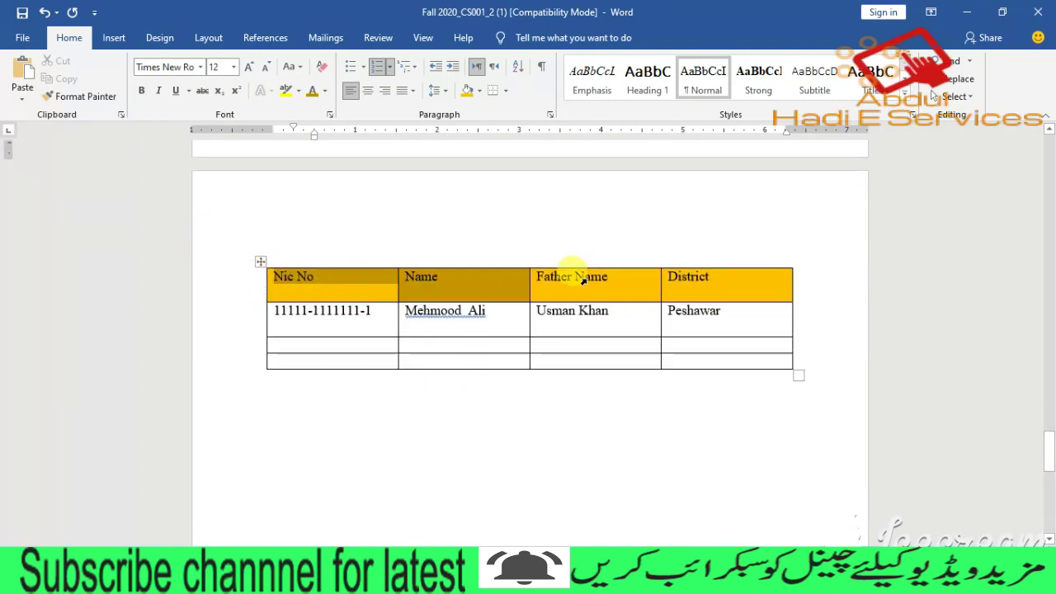
{"action": "left_click", "coordinate": [324, 90]}
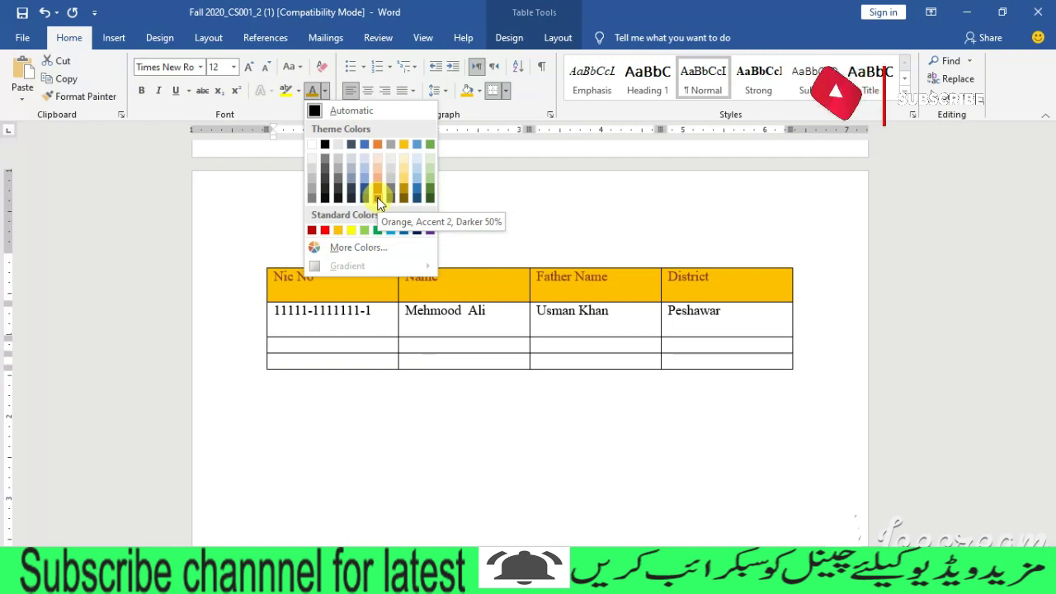
{"action": "left_click", "coordinate": [325, 231]}
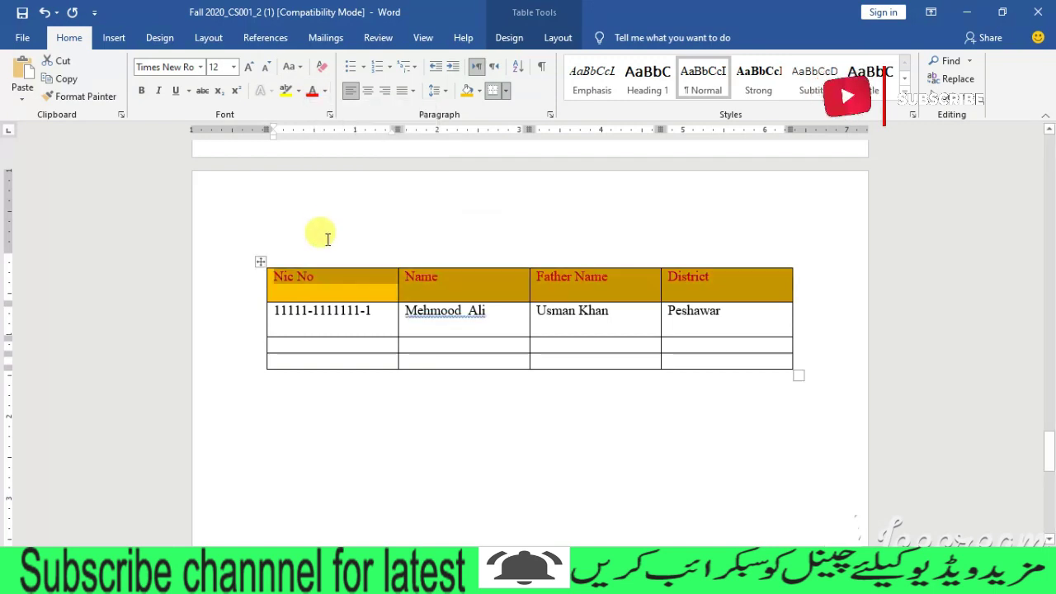
{"action": "left_click", "coordinate": [726, 291]}
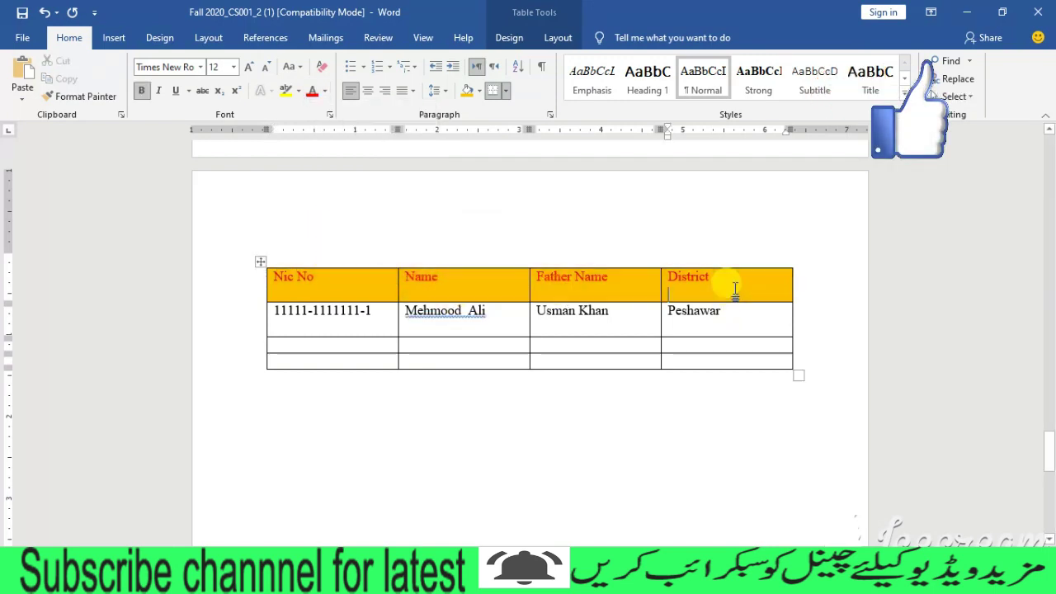
{"action": "left_click", "coordinate": [275, 318]}
- Make the second row and the empty rows below it Green, Accent 6
{"action": "mouse_move", "coordinate": [296, 323]}
{"action": "left_mouse_down"}
{"action": "mouse_move", "coordinate": [725, 353]}
{"action": "mouse_move", "coordinate": [723, 363]}
{"action": "left_mouse_up"}
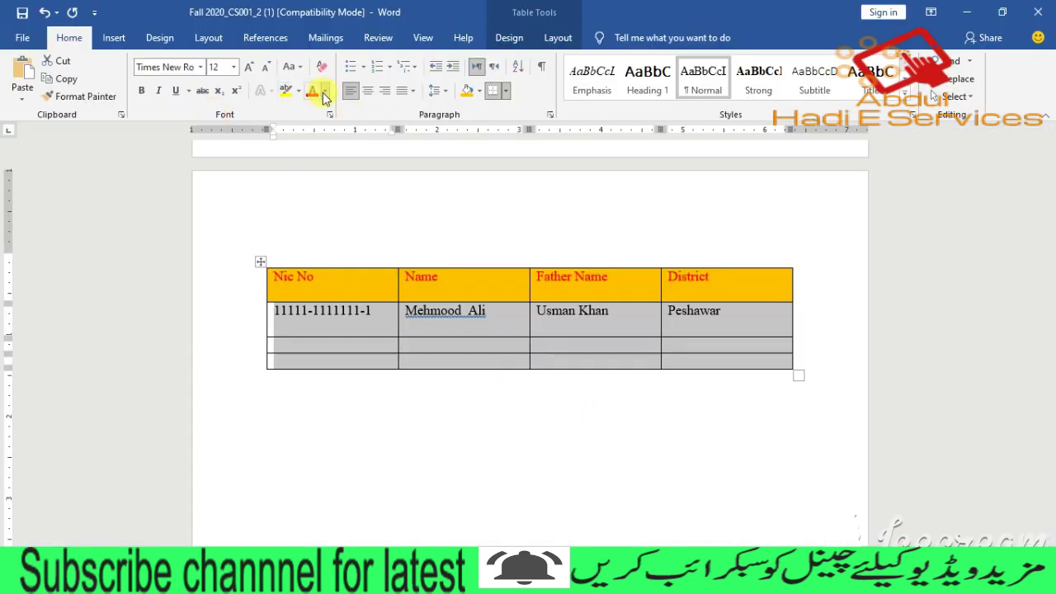
{"action": "left_click", "coordinate": [326, 91]}
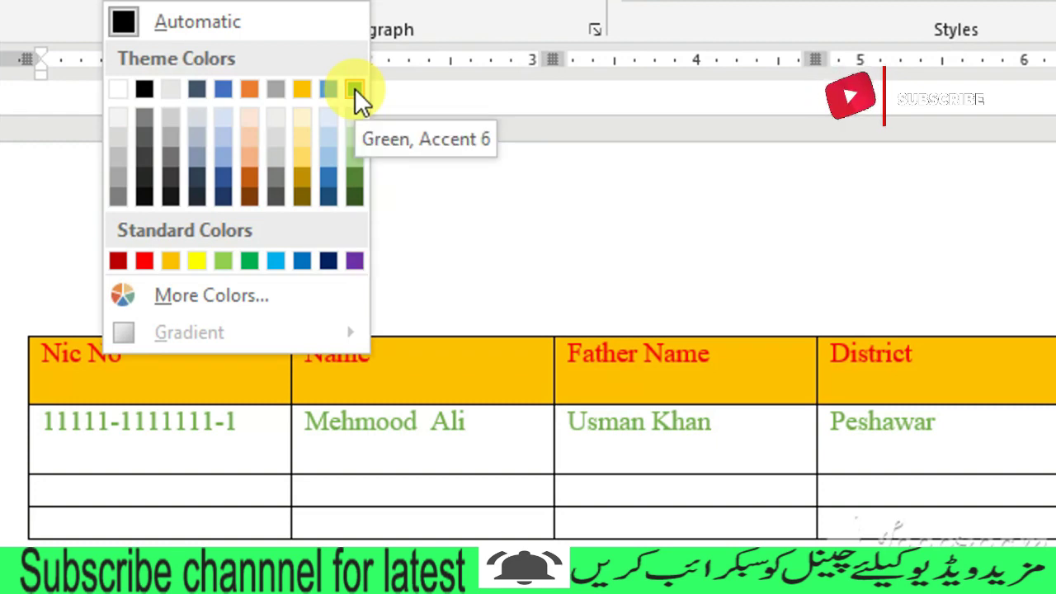
{"action": "left_click", "coordinate": [355, 88]}
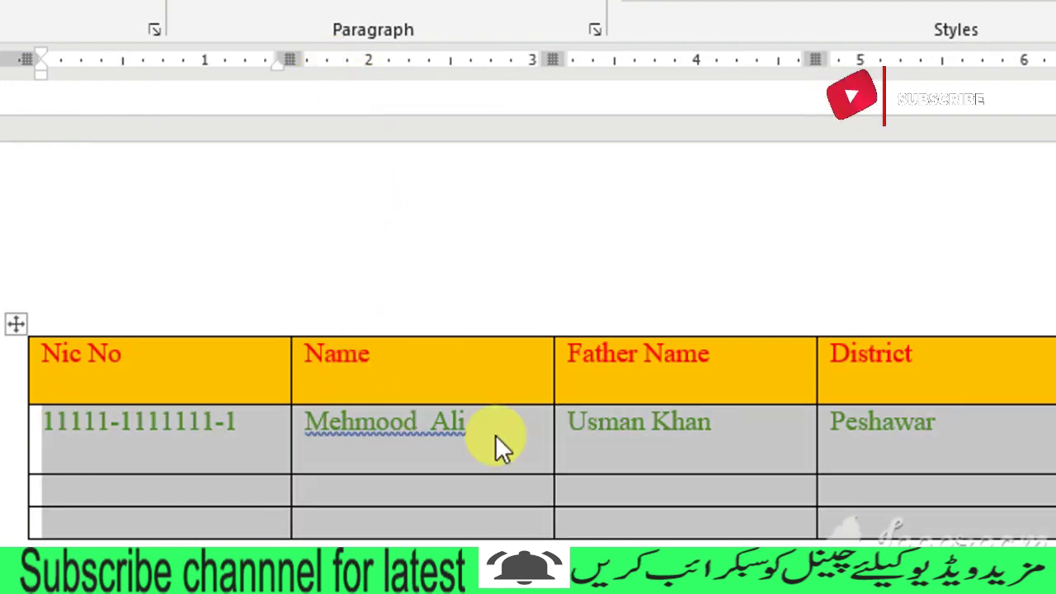
{"action": "left_click", "coordinate": [421, 419]}
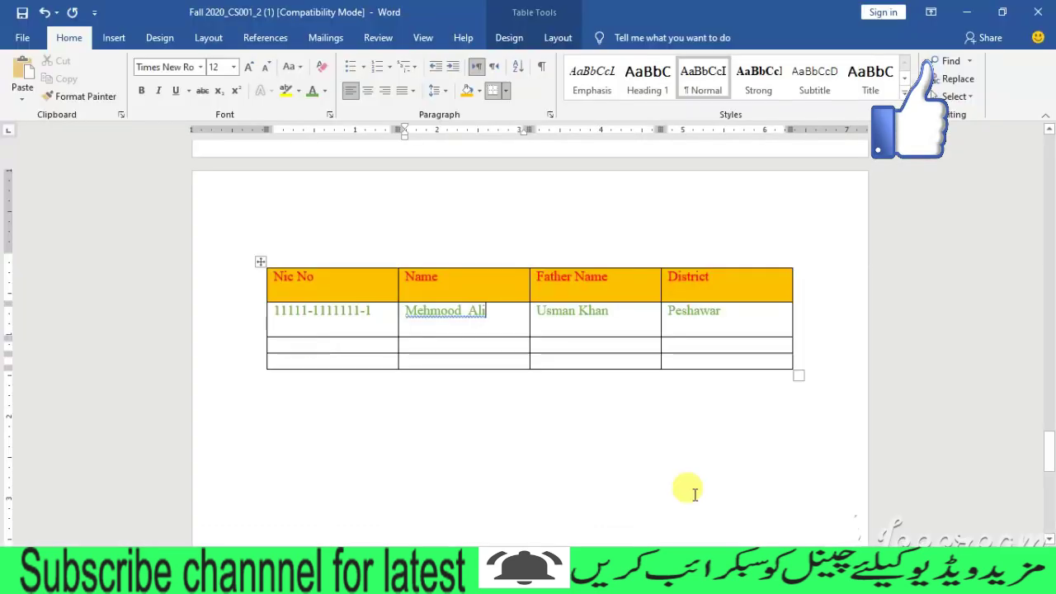
{"action": "left_click_drag", "start_coordinate": [1052, 453], "coordinate": [1051, 423]}
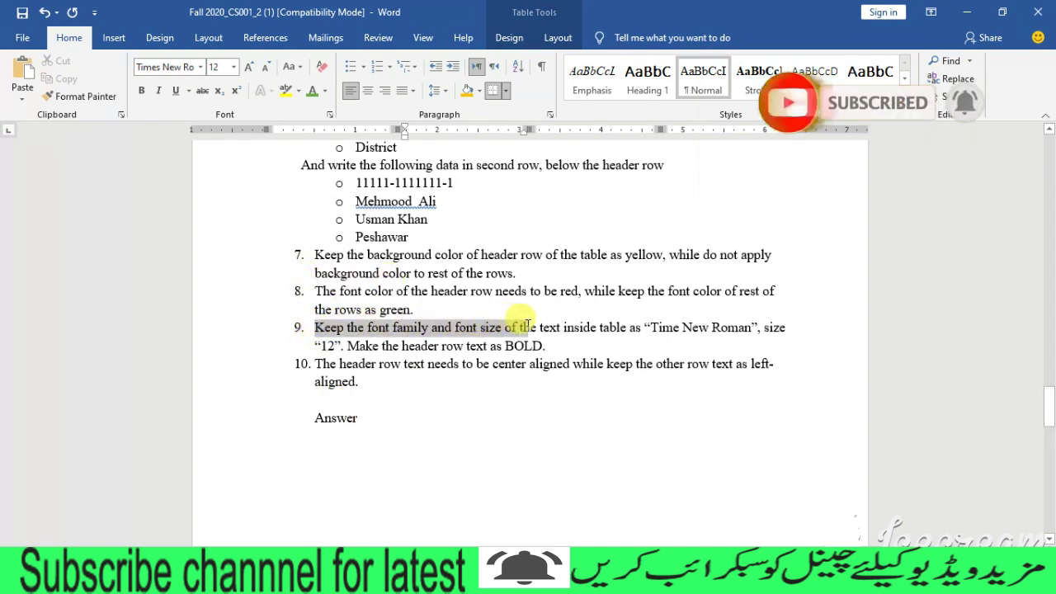
{"action": "left_click_drag", "start_coordinate": [377, 329], "coordinate": [757, 338]}
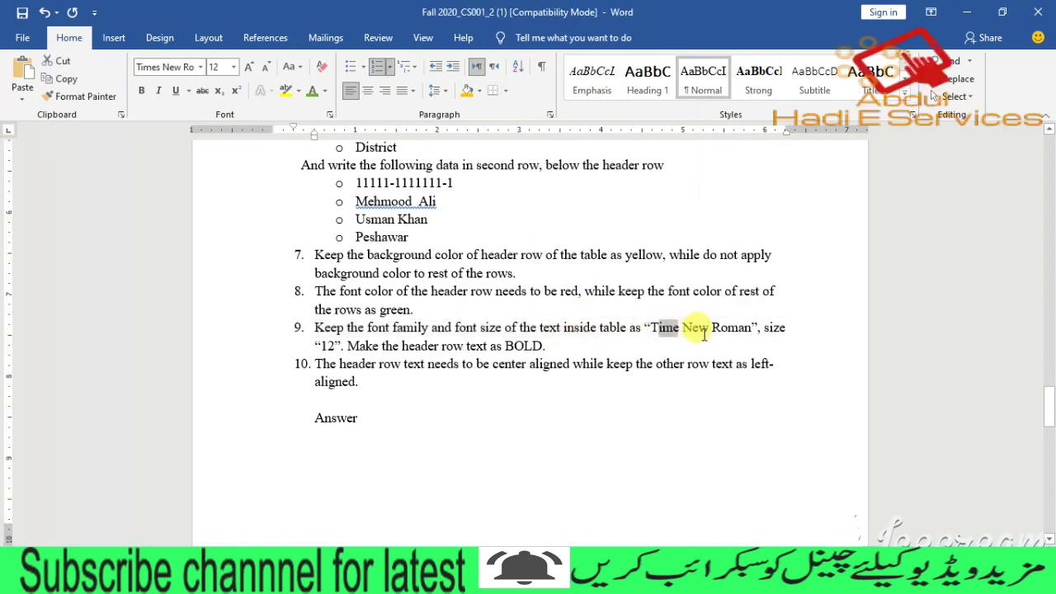
{"action": "left_click", "coordinate": [329, 345]}
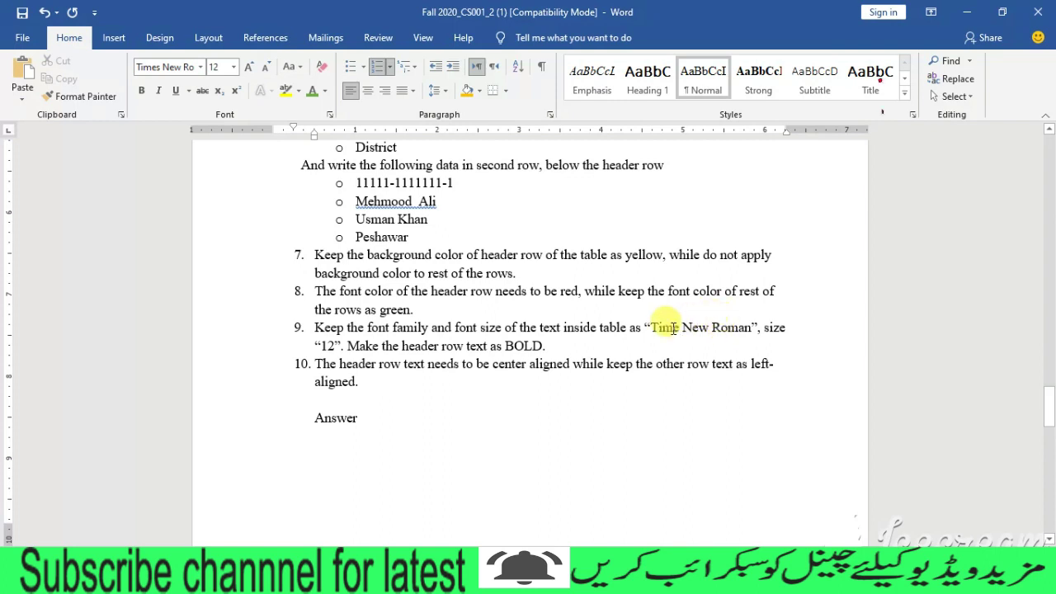
{"action": "left_click_drag", "start_coordinate": [652, 327], "coordinate": [728, 334]}
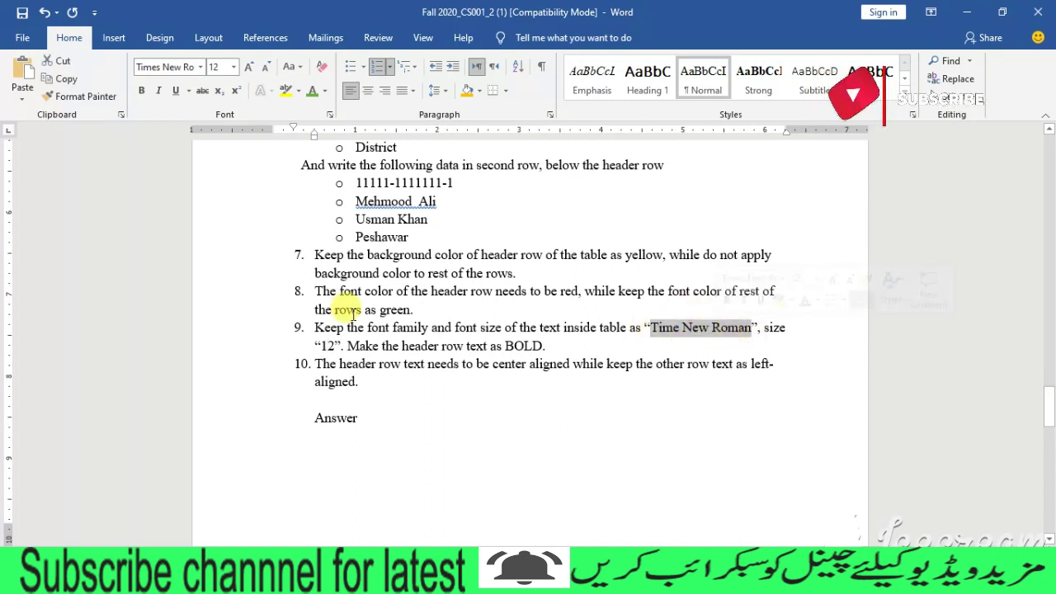
{"action": "double_click", "coordinate": [326, 346]}
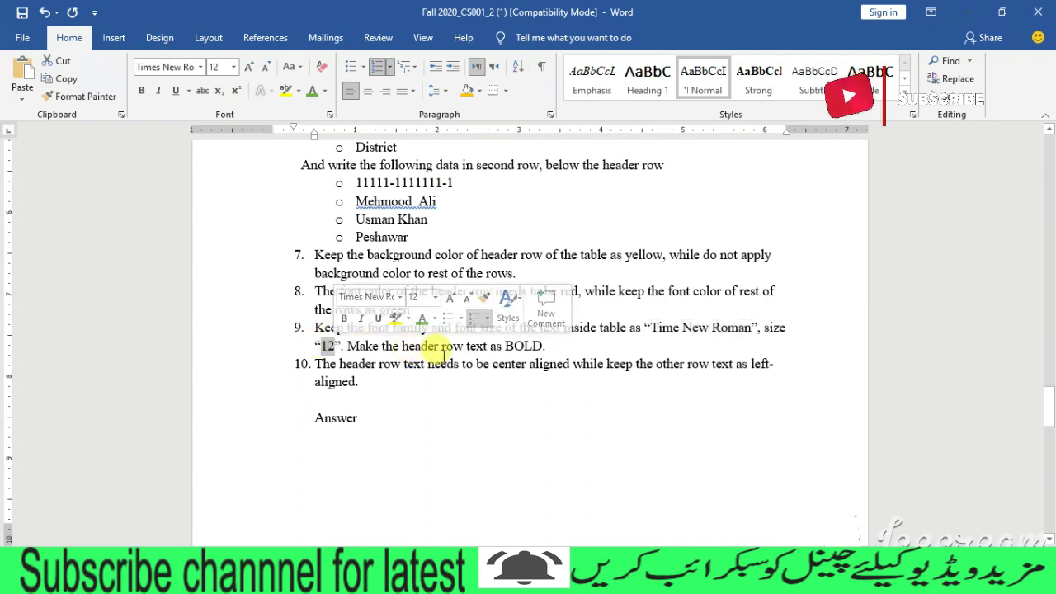
{"action": "left_click_drag", "start_coordinate": [384, 346], "coordinate": [551, 346]}
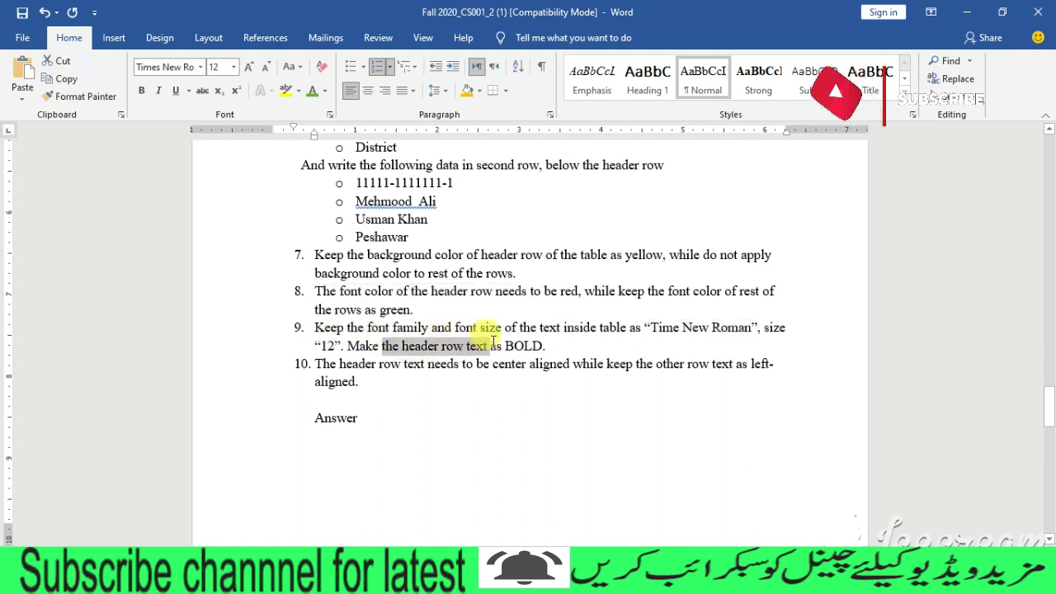
{"action": "left_click", "coordinate": [577, 351]}
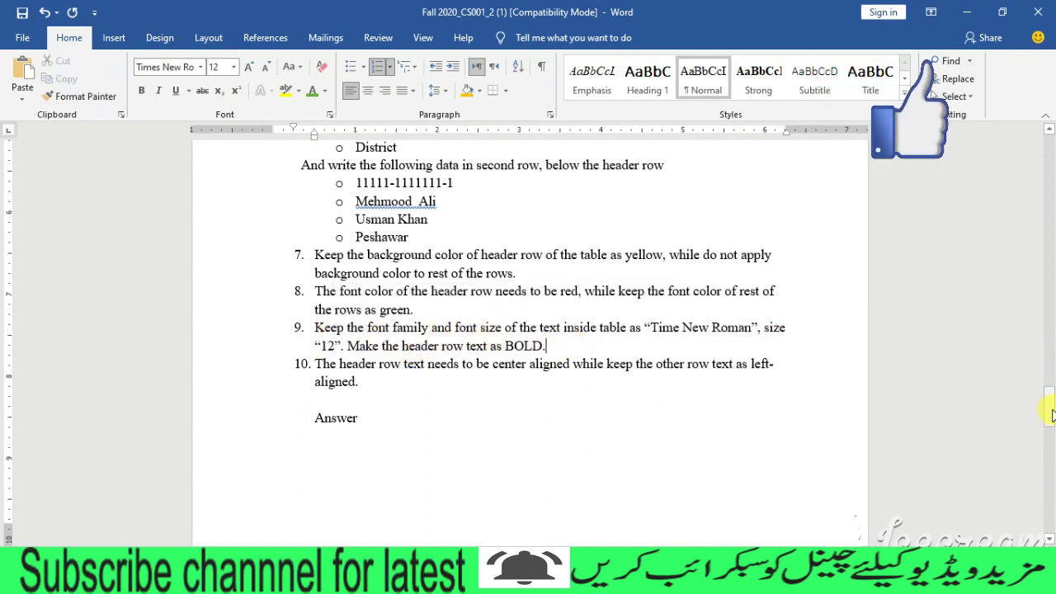
{"action": "left_click_drag", "start_coordinate": [1048, 413], "coordinate": [1049, 441]}
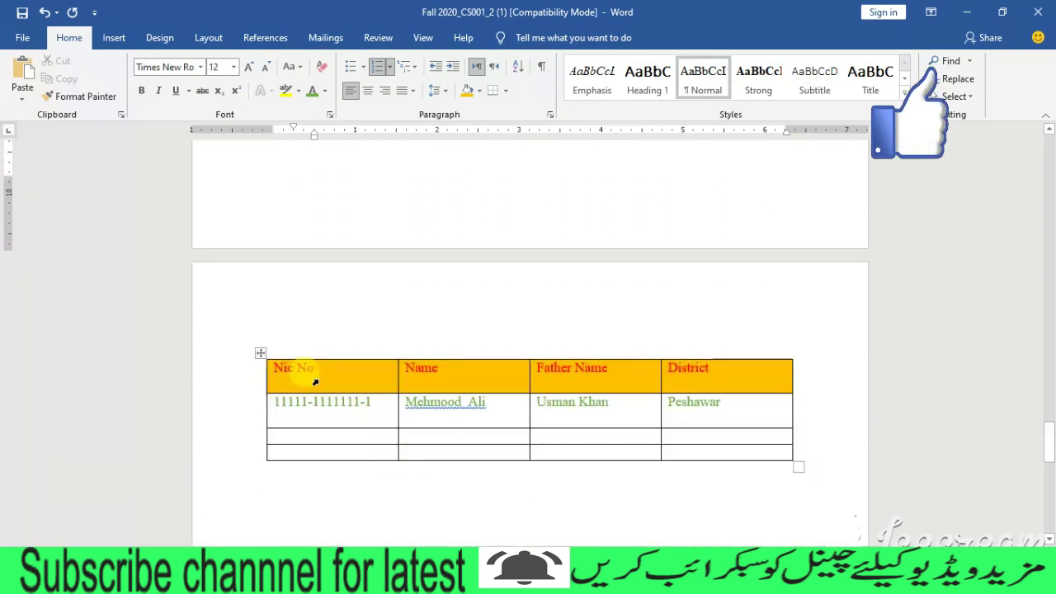
{"action": "left_click_drag", "start_coordinate": [270, 383], "coordinate": [685, 363]}
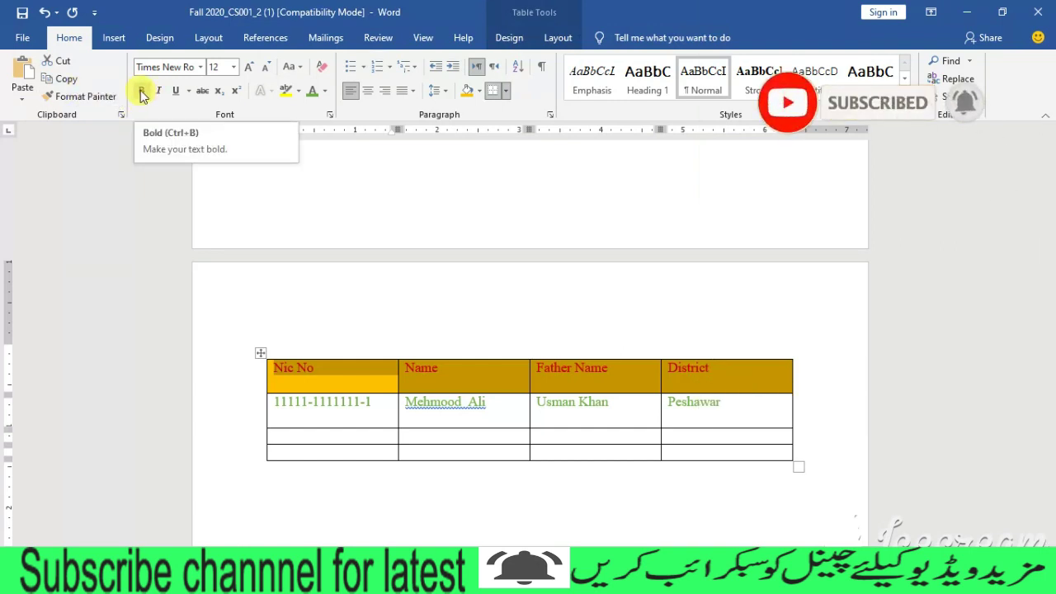
{"action": "left_click", "coordinate": [142, 92]}
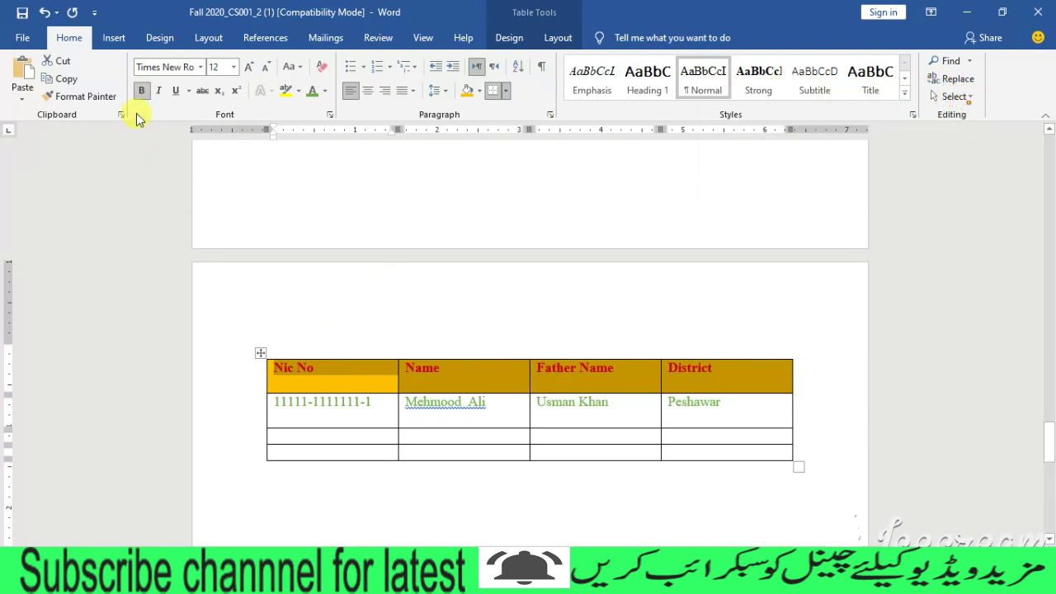
{"action": "left_click", "coordinate": [587, 375]}
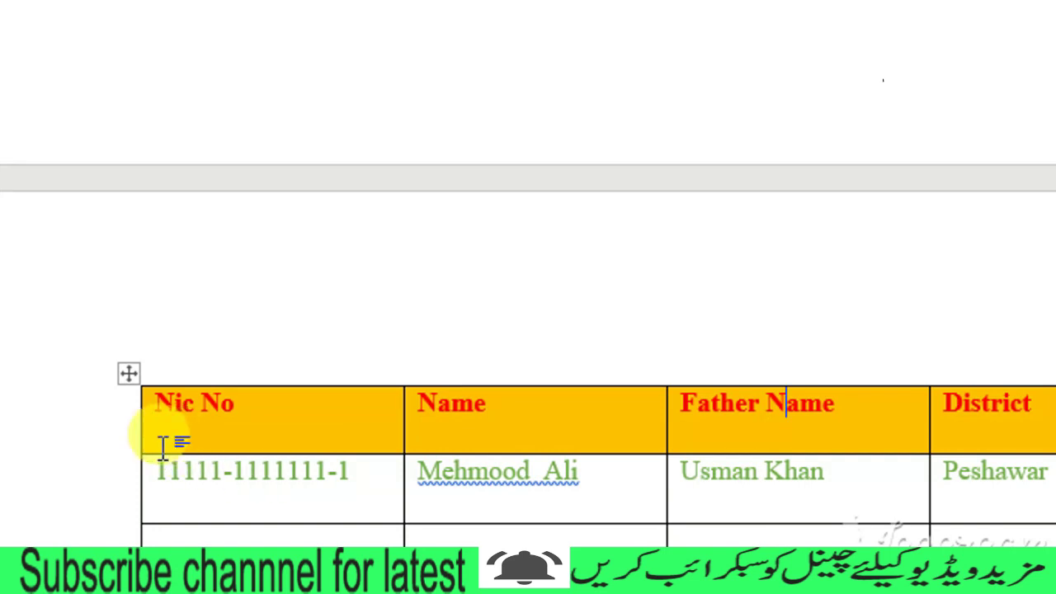
{"action": "left_click_drag", "start_coordinate": [157, 446], "coordinate": [900, 443]}
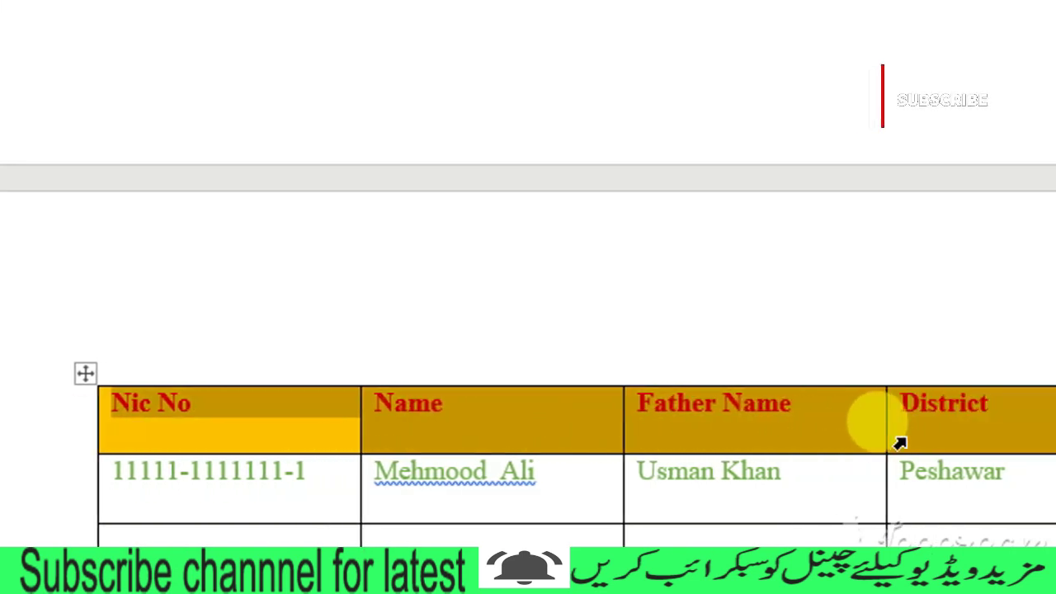
{"action": "key", "text": "ctrl+b"}
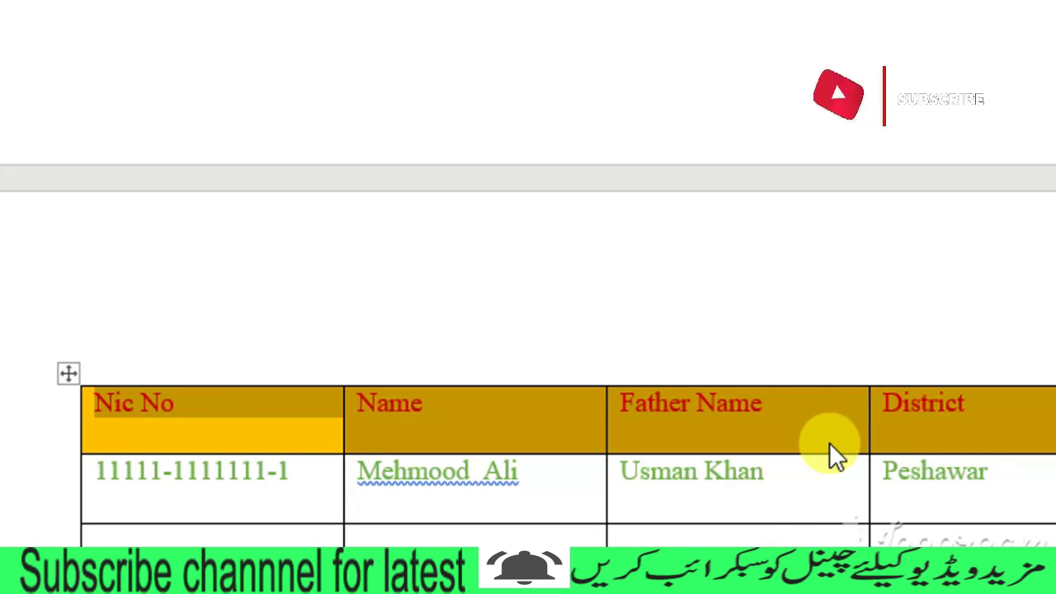
{"action": "key", "text": "ctrl+b"}
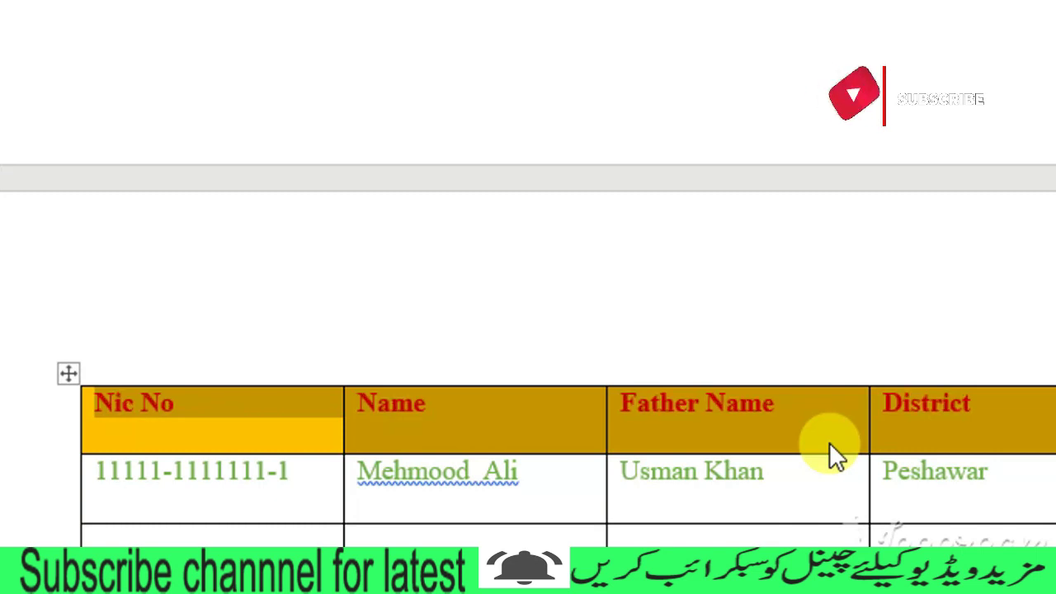
{"action": "left_click", "coordinate": [898, 477]}
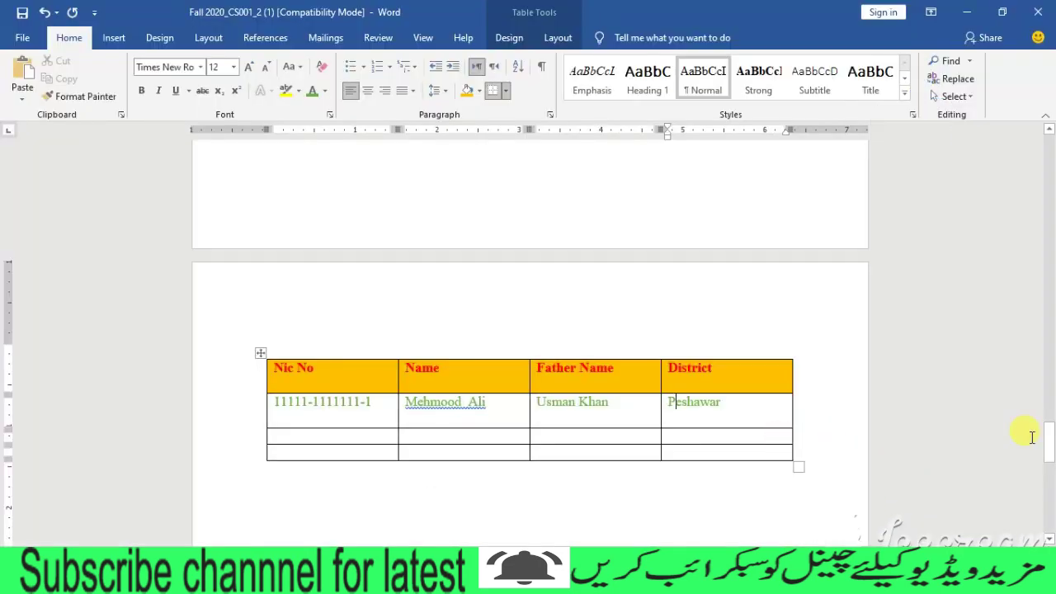
{"action": "mouse_move", "coordinate": [1048, 434]}
{"action": "left_mouse_down"}
{"action": "mouse_move", "coordinate": [1050, 406]}
{"action": "mouse_move", "coordinate": [1050, 443]}
{"action": "left_mouse_up"}
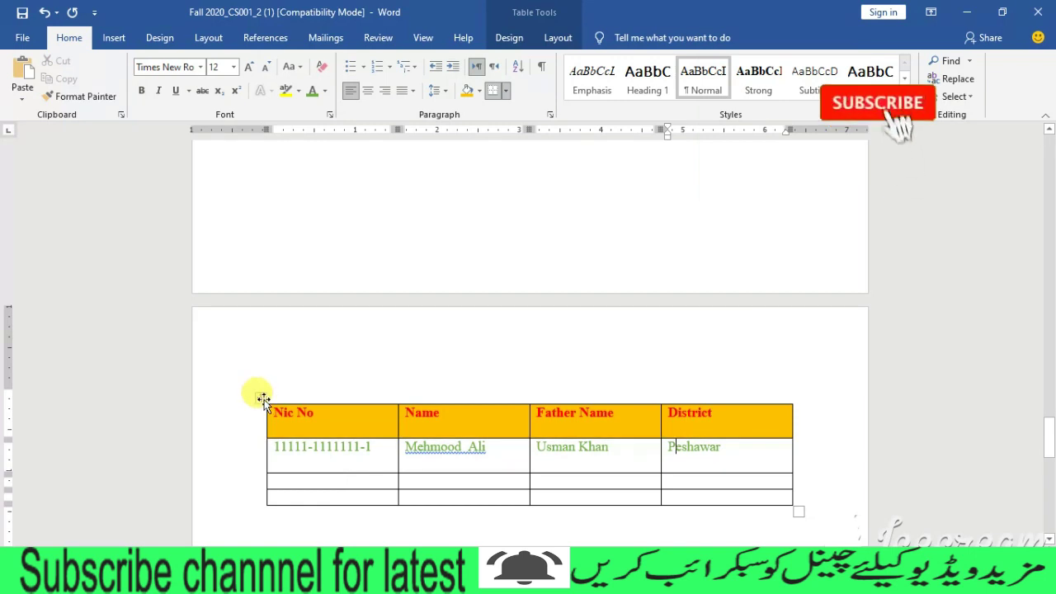
- Set the entire table's text to Times New Roman at size 12
{"action": "left_click", "coordinate": [257, 396]}
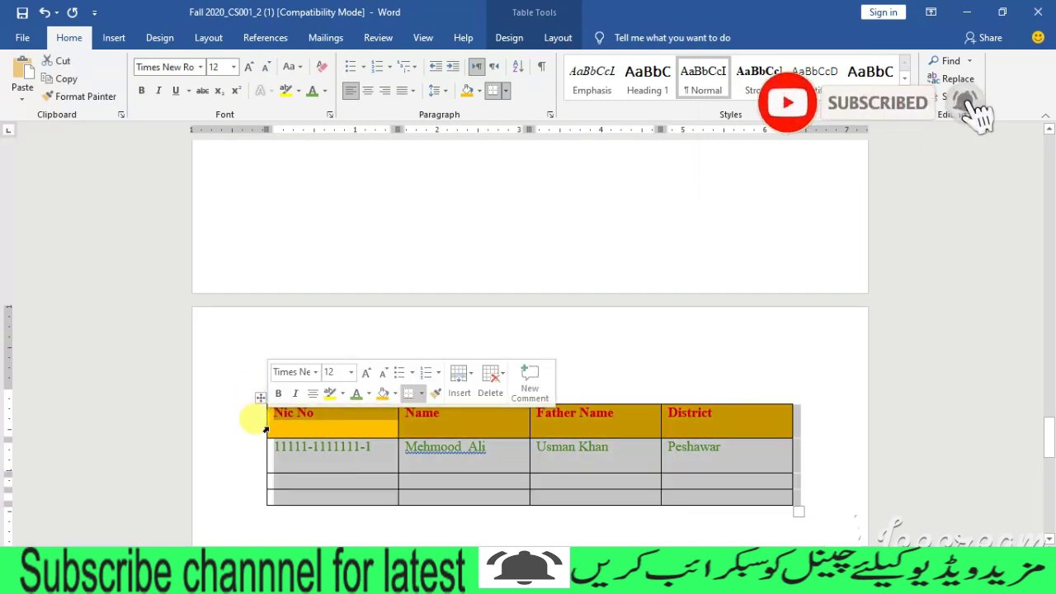
{"action": "left_click", "coordinate": [200, 67]}
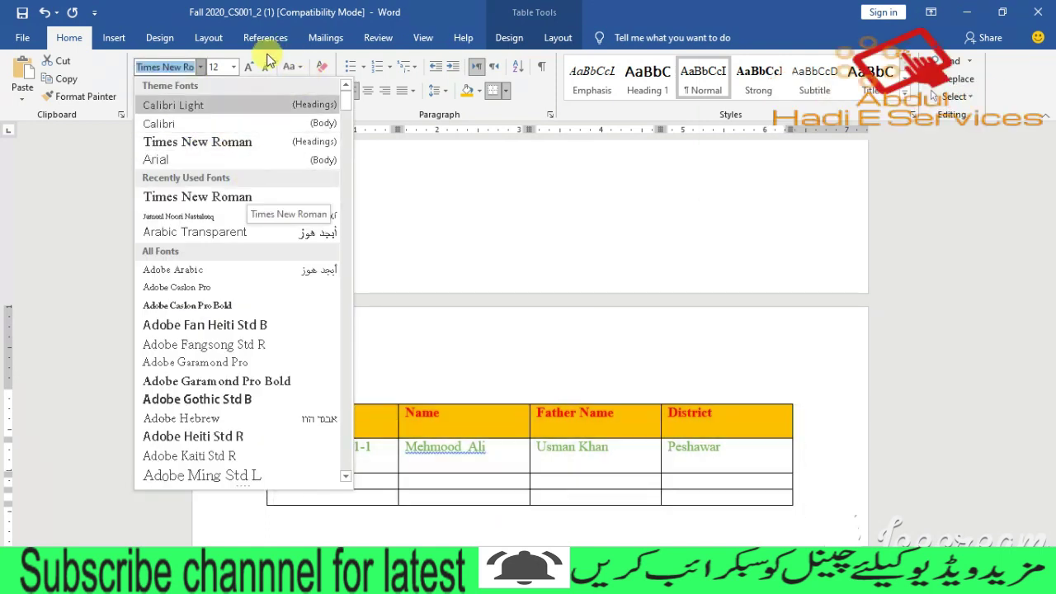
{"action": "left_click", "coordinate": [233, 67]}
{"action": "left_click", "coordinate": [234, 67]}
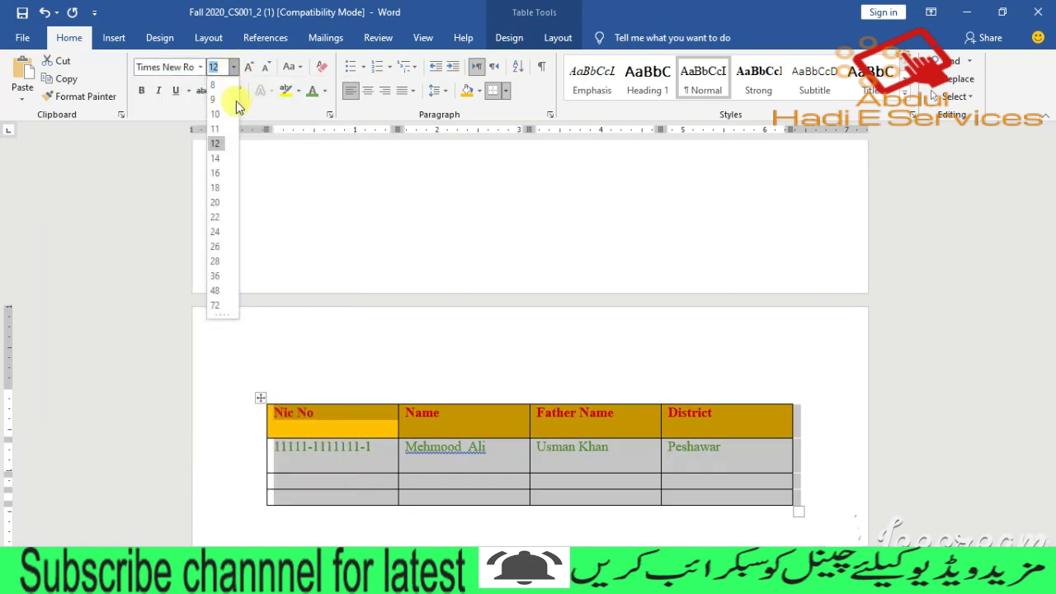
{"action": "left_click", "coordinate": [215, 145]}
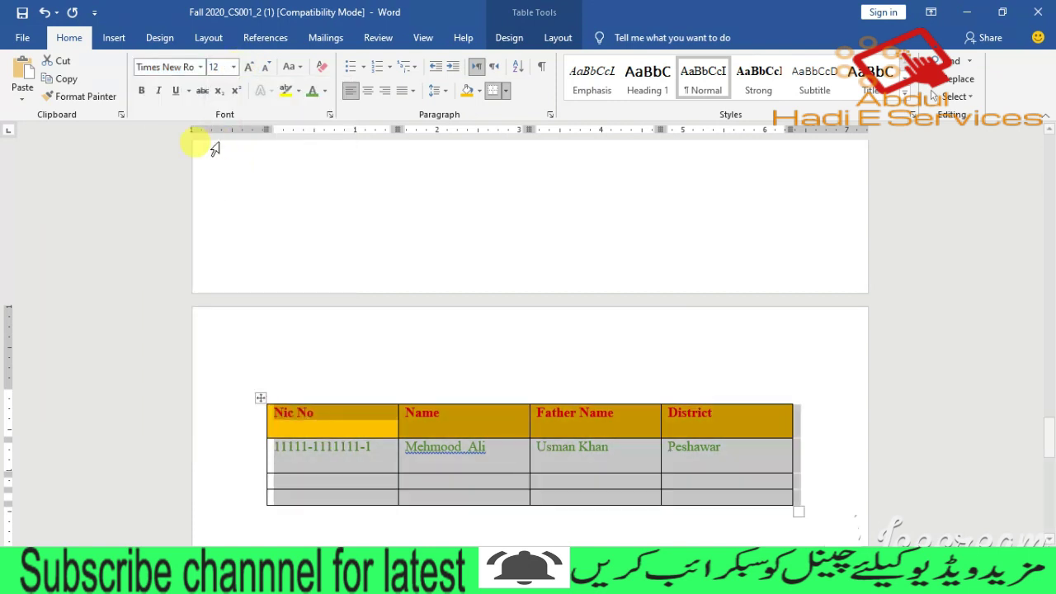
{"action": "left_click", "coordinate": [734, 448]}
{"action": "left_click_drag", "start_coordinate": [1047, 436], "coordinate": [1049, 416]}
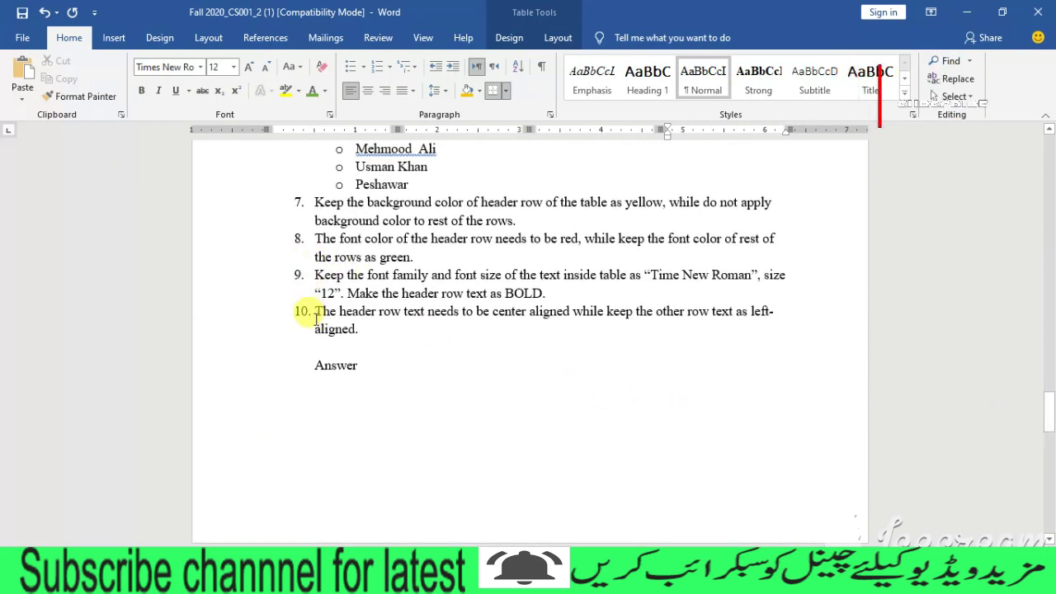
- Highlight item 10's centering and left-alignment wording, then select the table's header row
{"action": "left_click_drag", "start_coordinate": [315, 311], "coordinate": [568, 313]}
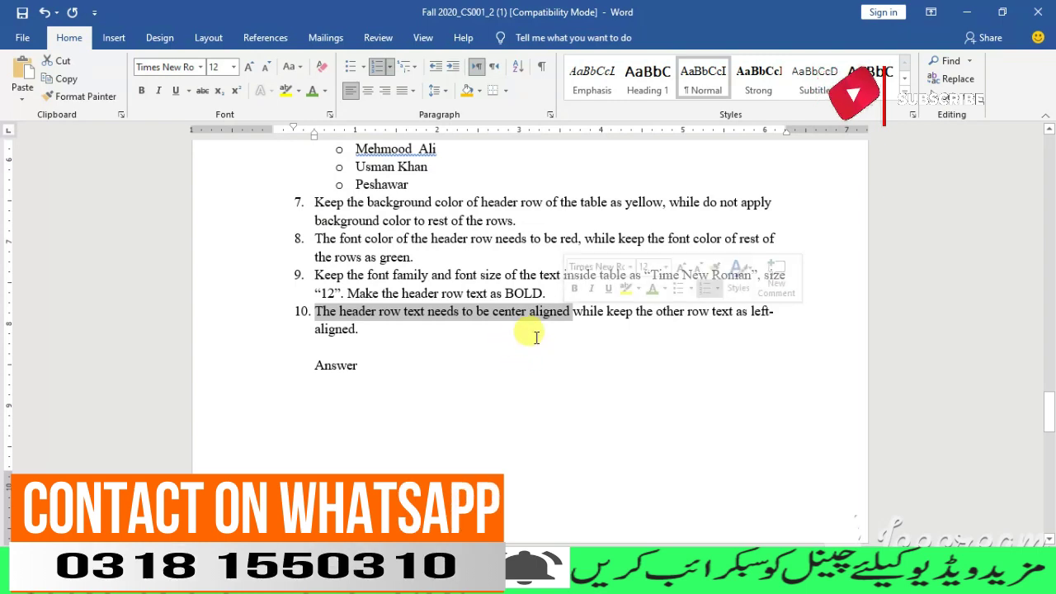
{"action": "left_click", "coordinate": [489, 312]}
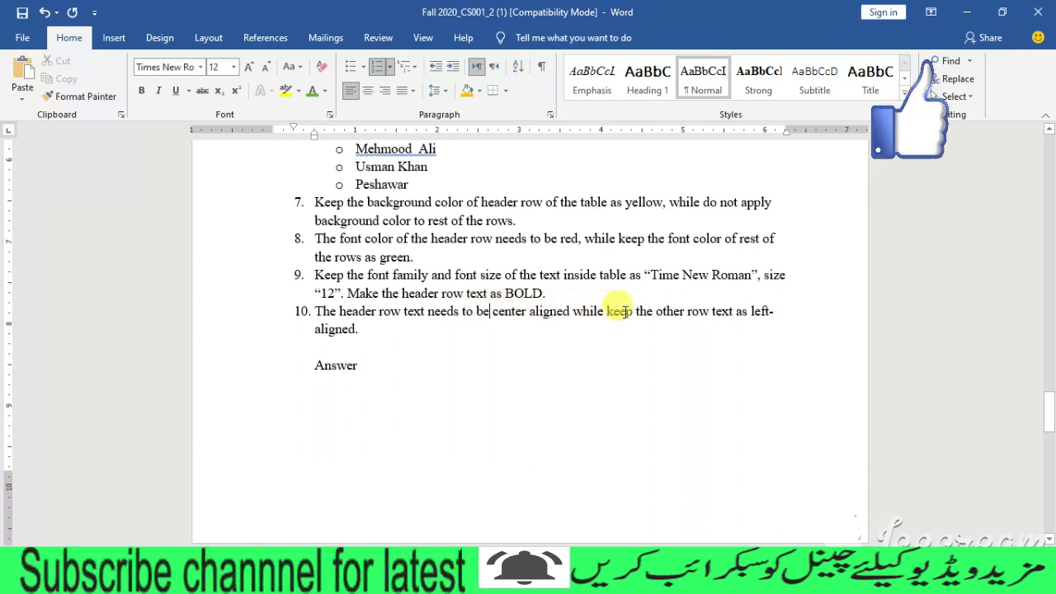
{"action": "left_click_drag", "start_coordinate": [625, 311], "coordinate": [774, 312]}
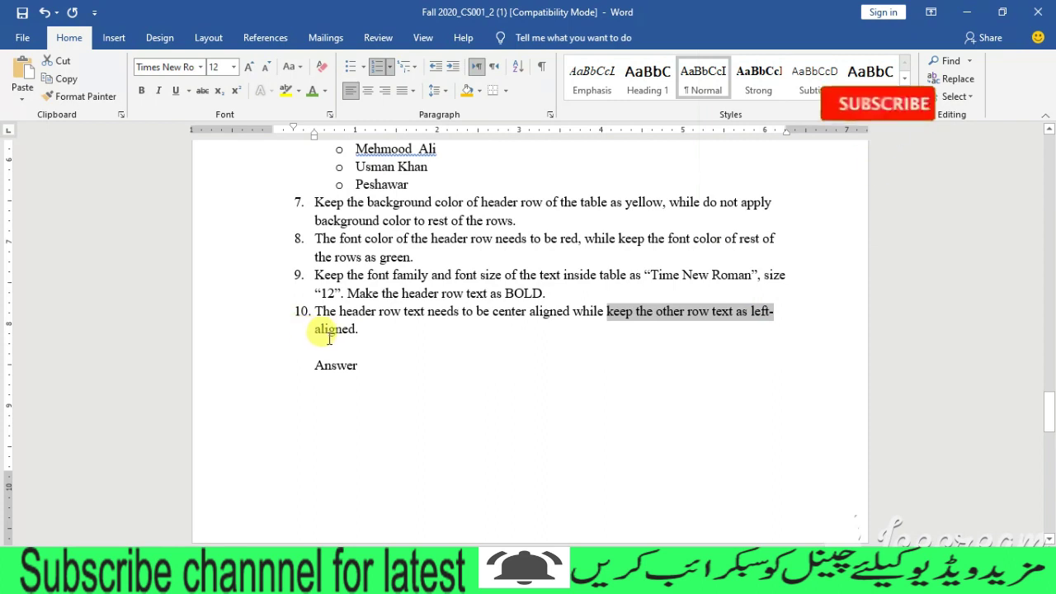
{"action": "left_click_drag", "start_coordinate": [1049, 409], "coordinate": [1050, 469]}
{"action": "left_click_drag", "start_coordinate": [268, 252], "coordinate": [619, 246]}
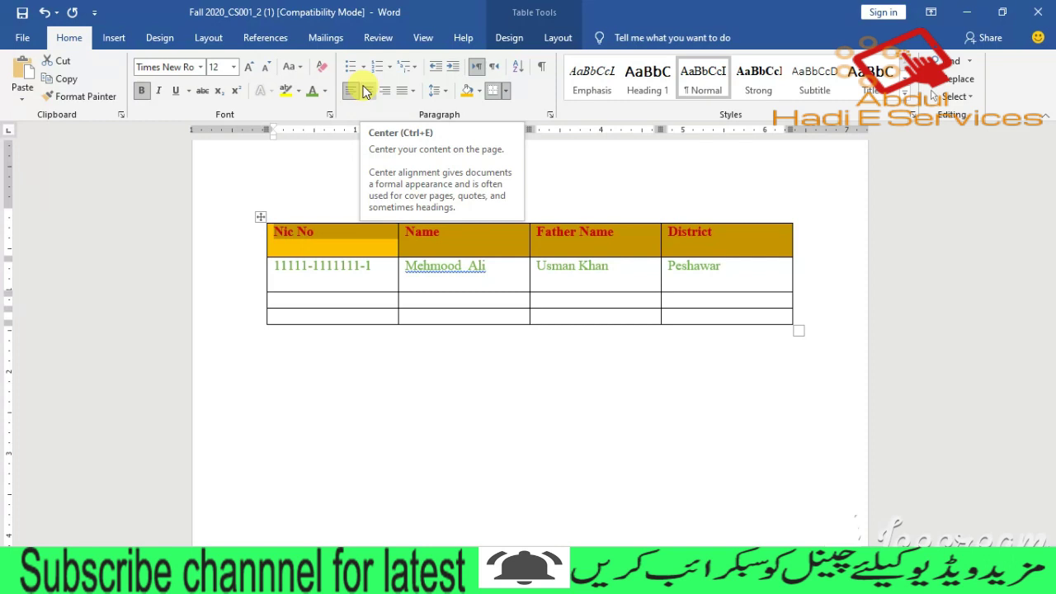
- Center the header labels and left-align the green data rows beneath them
{"action": "left_click", "coordinate": [366, 90]}
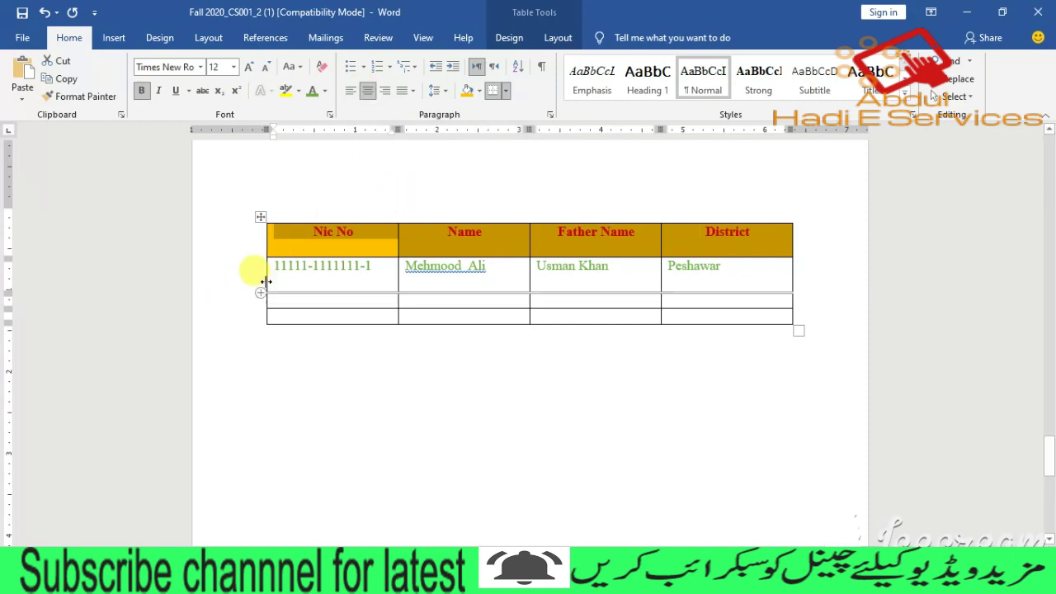
{"action": "left_click_drag", "start_coordinate": [337, 269], "coordinate": [745, 320]}
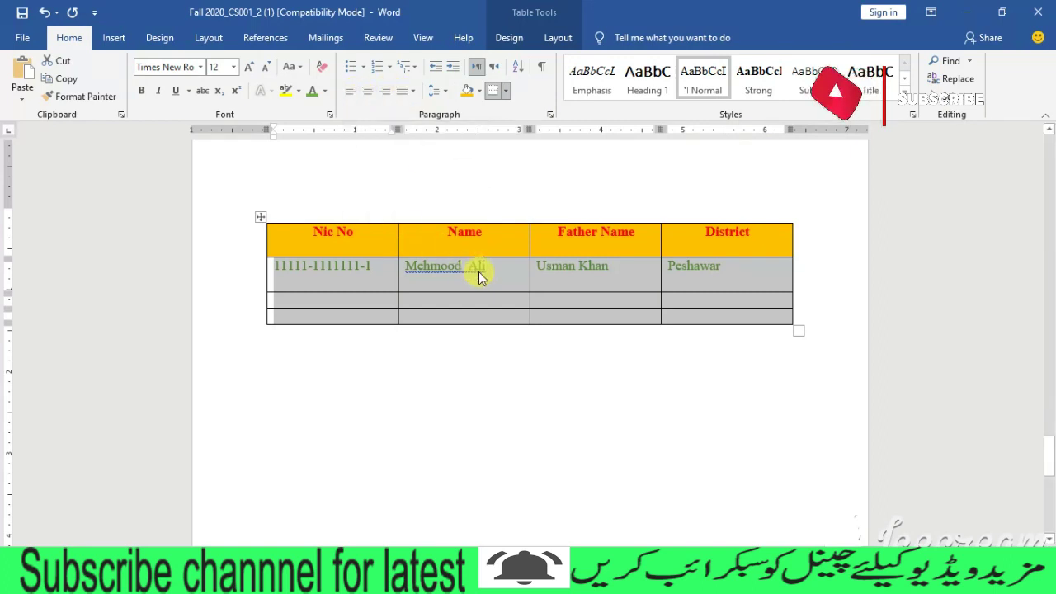
{"action": "left_click", "coordinate": [385, 93]}
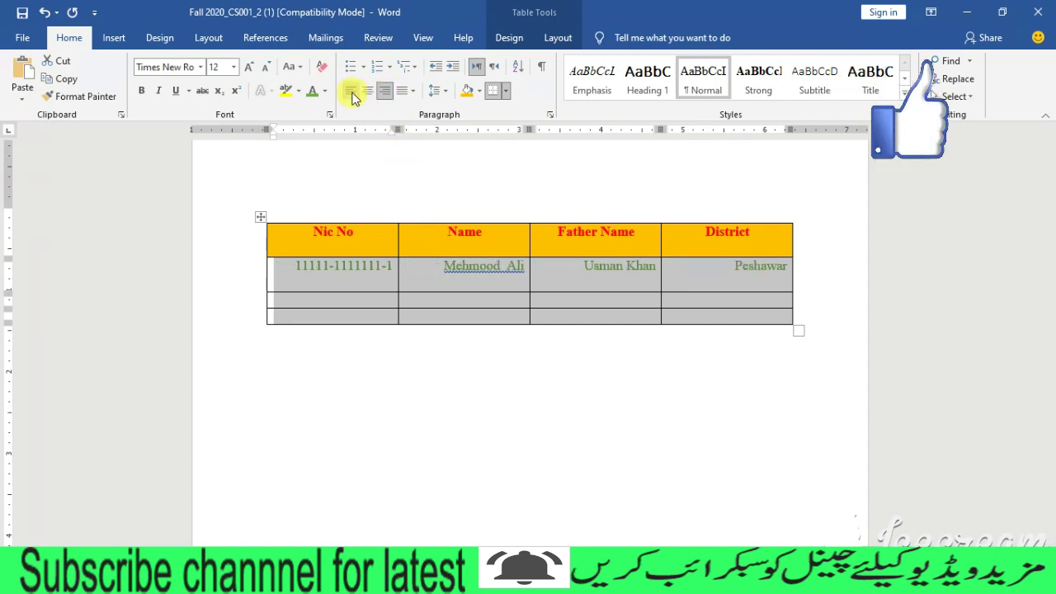
{"action": "left_click", "coordinate": [367, 91]}
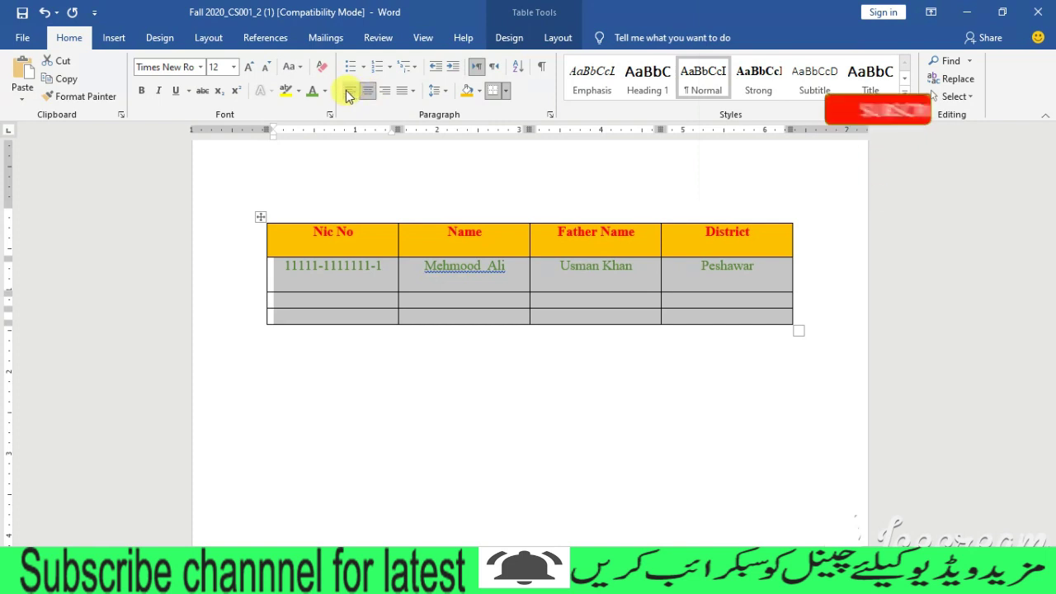
{"action": "left_click", "coordinate": [349, 94]}
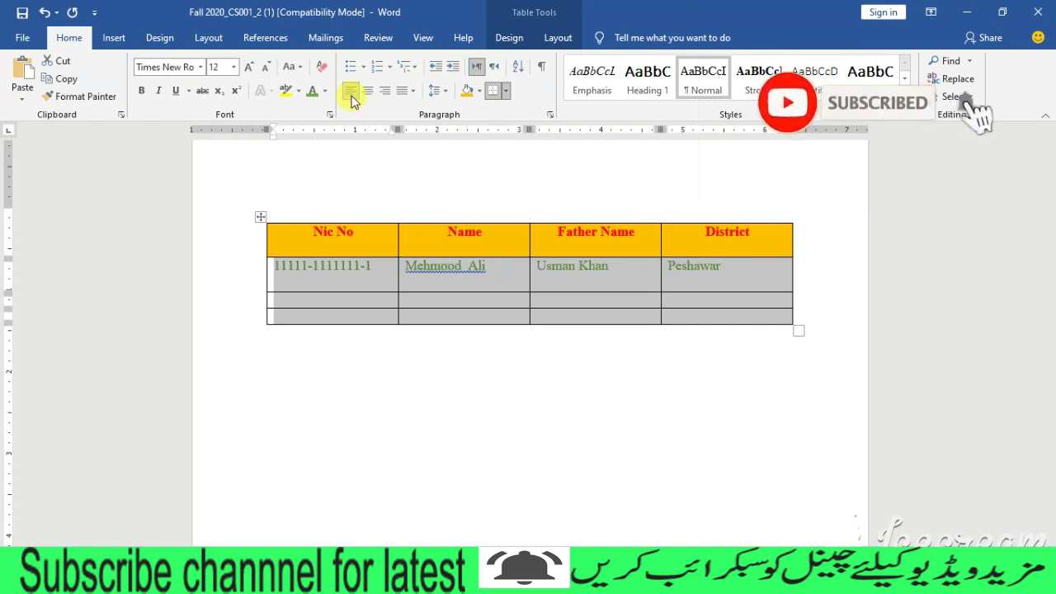
{"action": "left_click", "coordinate": [737, 290]}
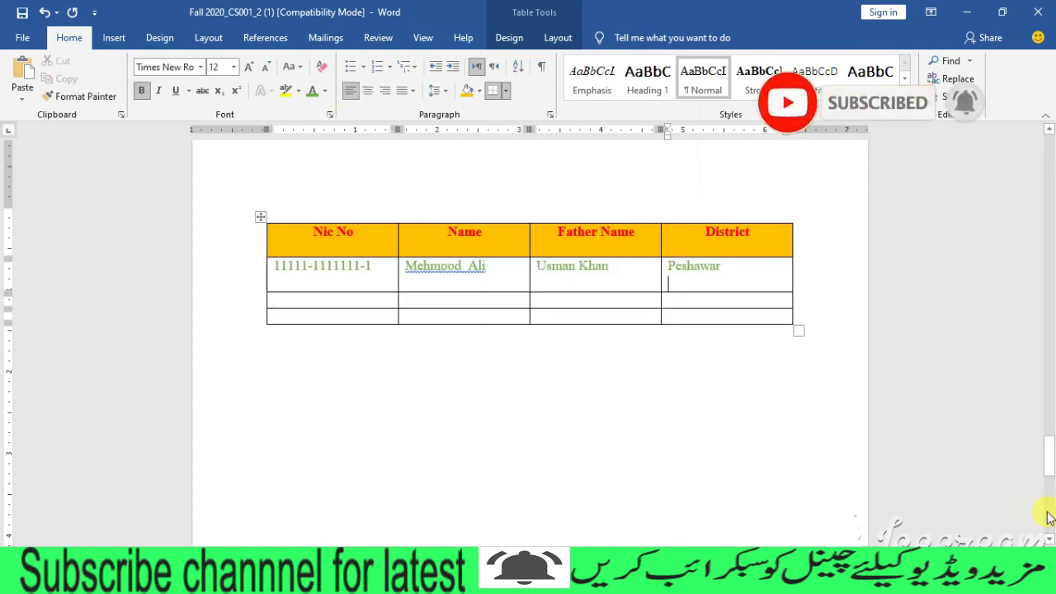
{"action": "mouse_move", "coordinate": [1047, 470]}
{"action": "left_mouse_down"}
{"action": "mouse_move", "coordinate": [1048, 446]}
{"action": "mouse_move", "coordinate": [1049, 462]}
{"action": "left_mouse_up"}
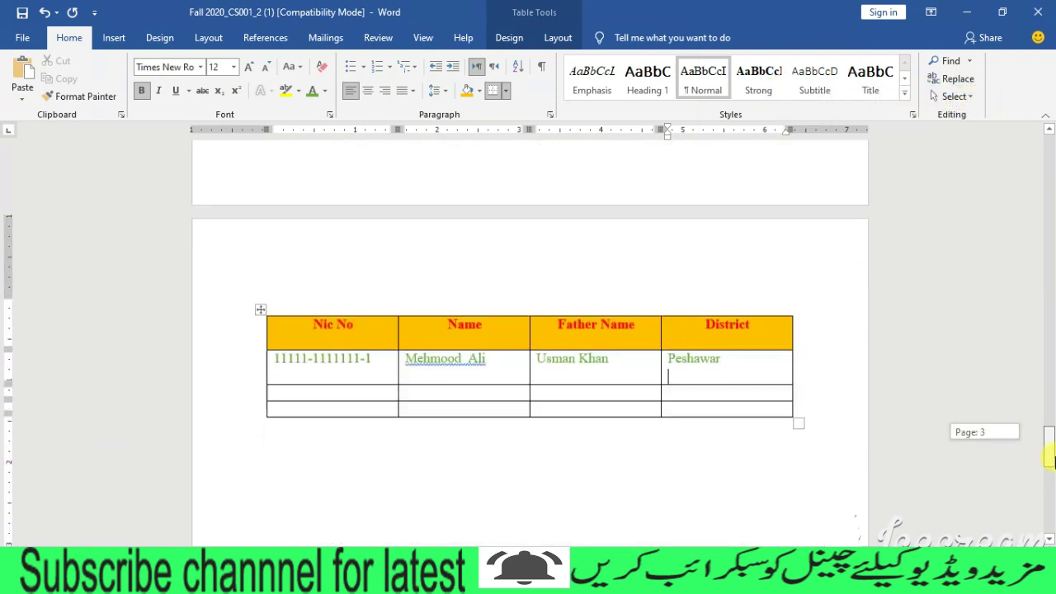
- Inspect the Peshawar cell's formatting, then scroll back up to the first page
{"action": "left_click", "coordinate": [757, 361]}
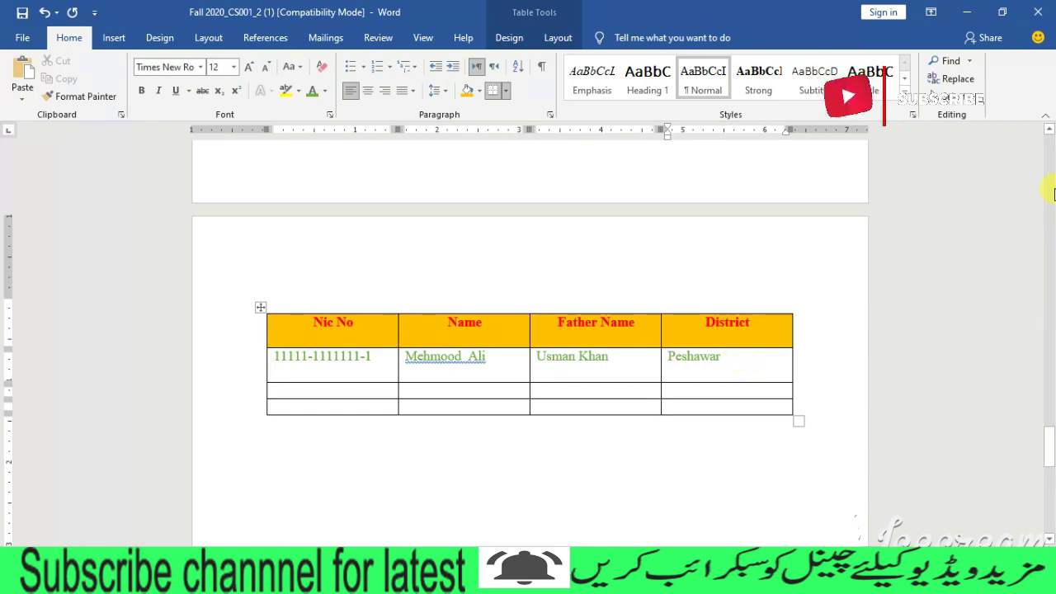
{"action": "left_click", "coordinate": [1050, 129]}
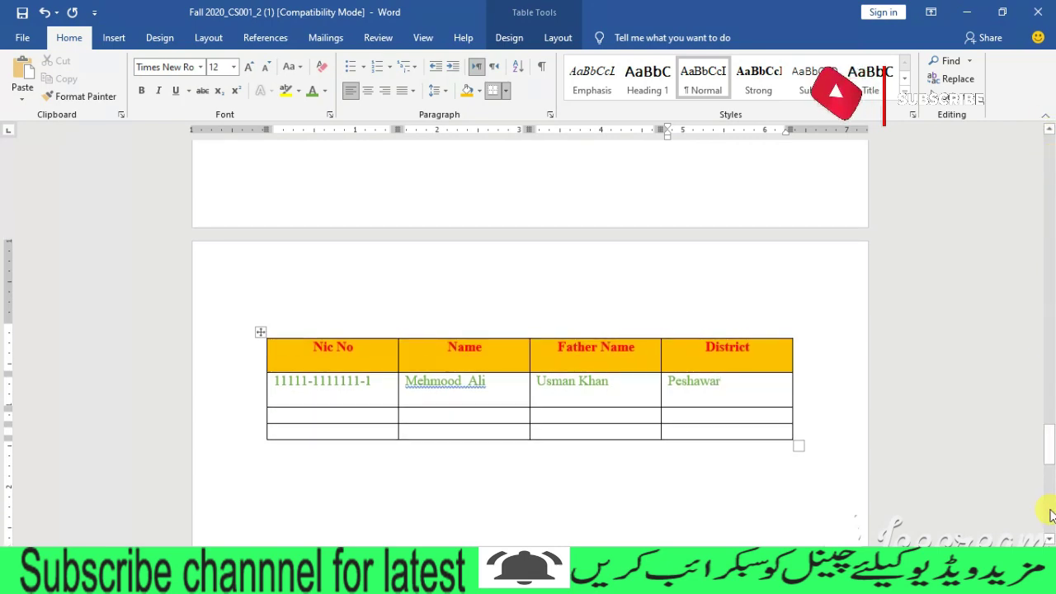
{"action": "left_click_drag", "start_coordinate": [1050, 453], "coordinate": [1050, 231]}
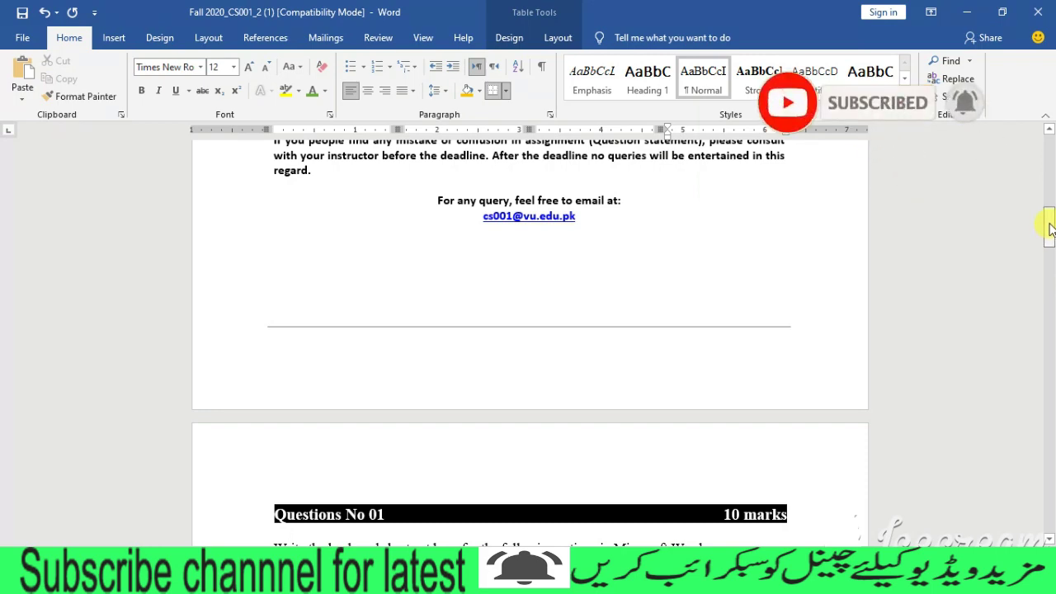
{"action": "left_click_drag", "start_coordinate": [1050, 230], "coordinate": [1050, 157]}
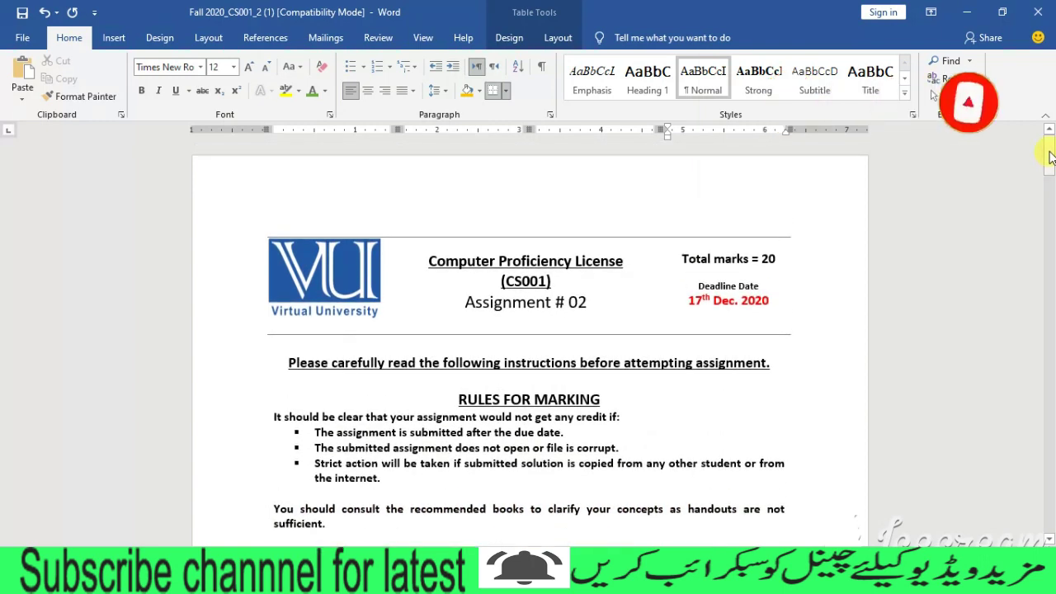